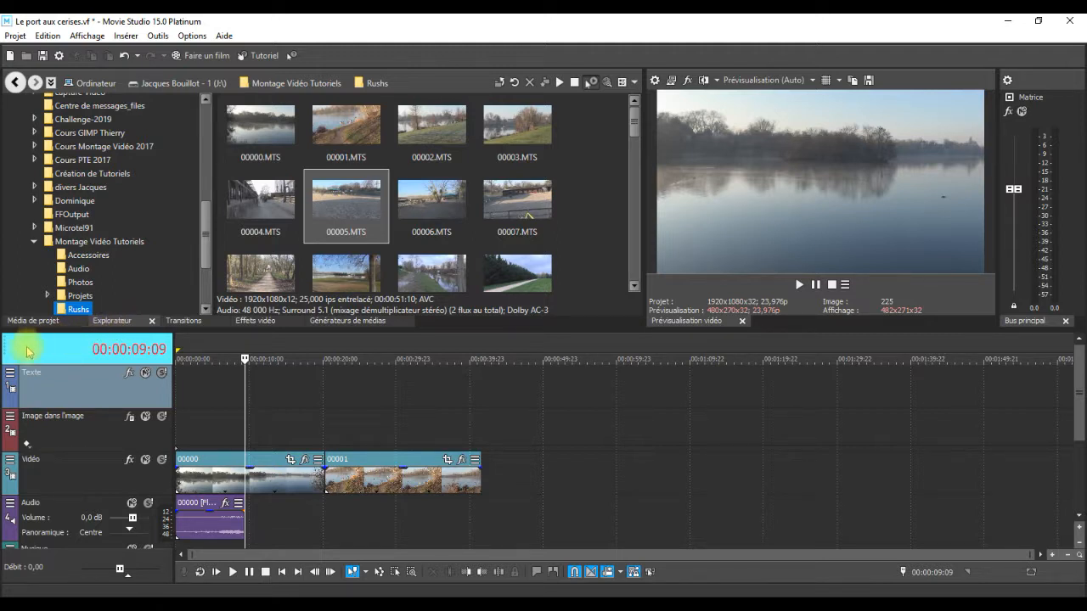
# Compare the project media list with the contents of the Rushs folder in the file explorer
pyautogui.click(38, 322)
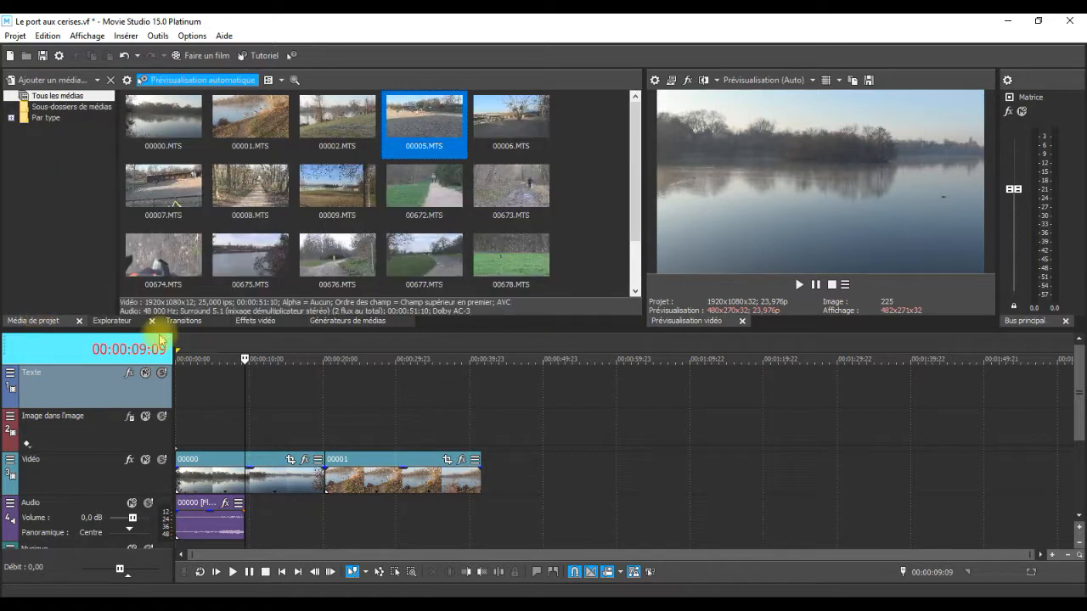
pyautogui.click(114, 322)
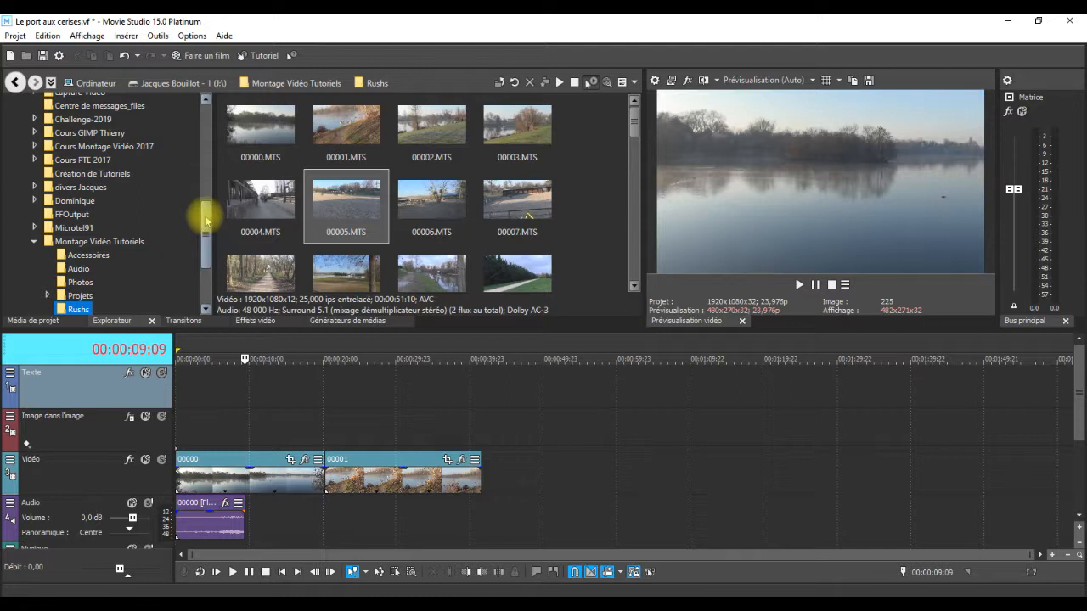
pyautogui.click(44, 320)
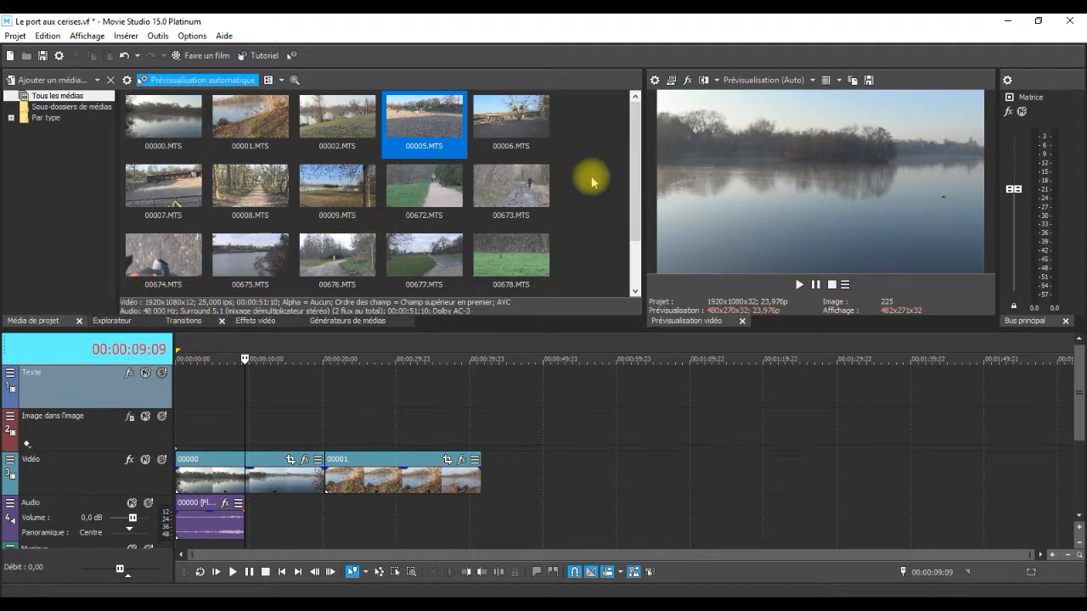
pyautogui.click(636, 168)
pyautogui.moveTo(636, 168); pyautogui.dragTo(637, 134)
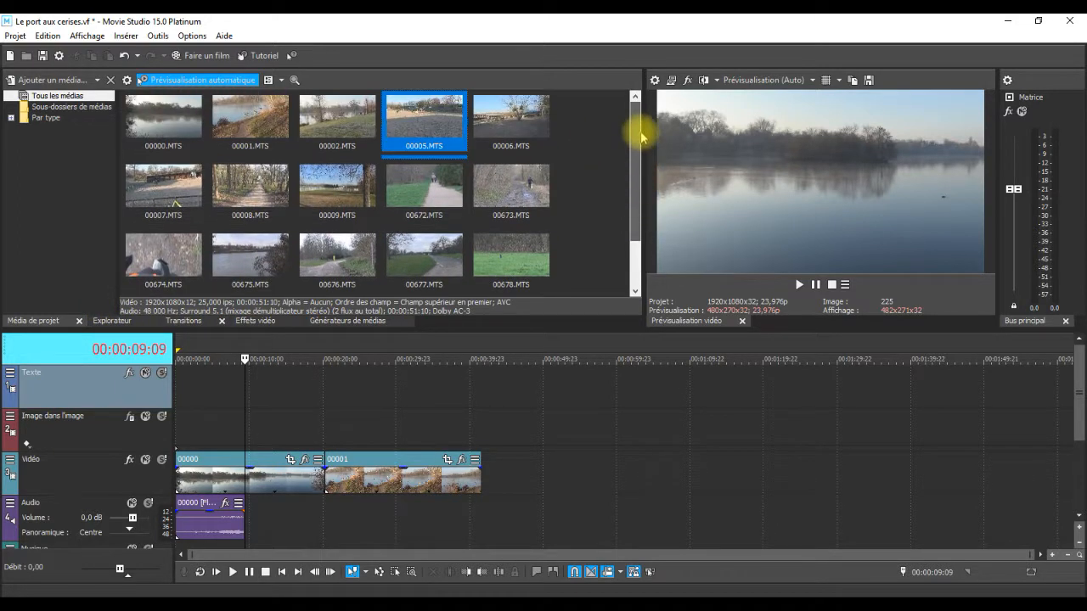
# Add clips 00680.MTS through 00687.MTS from the Rushs folder to the project media list
pyautogui.click(119, 321)
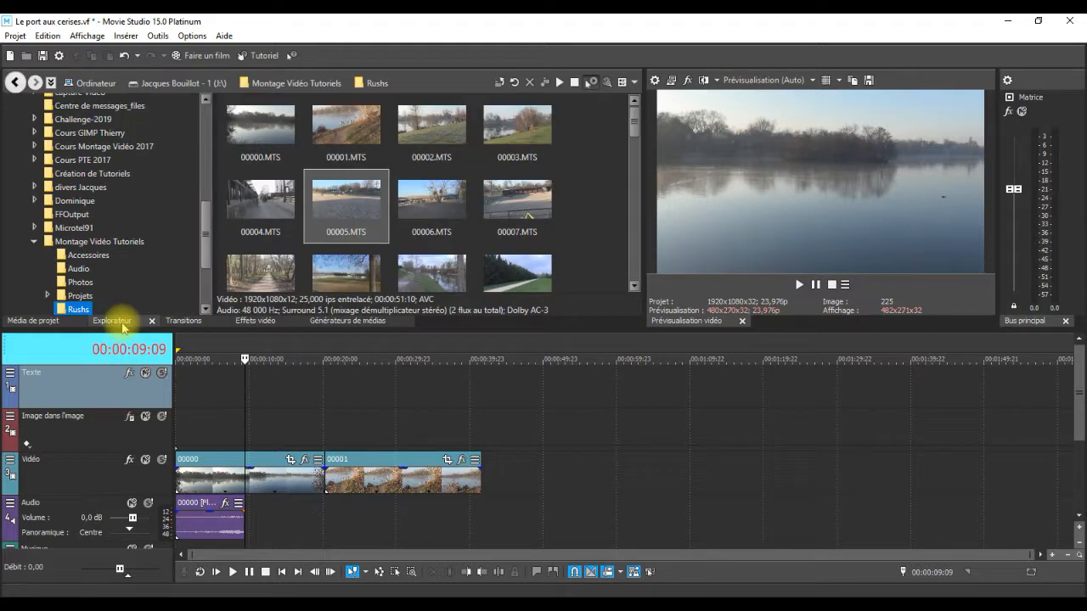
pyautogui.moveTo(634, 124); pyautogui.dragTo(638, 176)
pyautogui.scroll(-1, 638, 162)
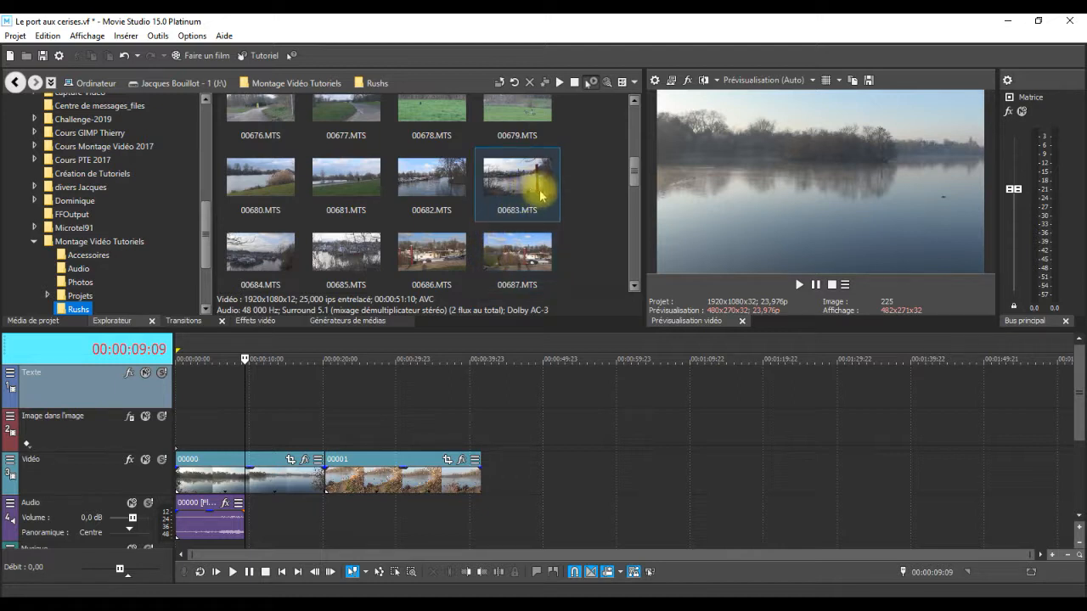
pyautogui.click(266, 189)
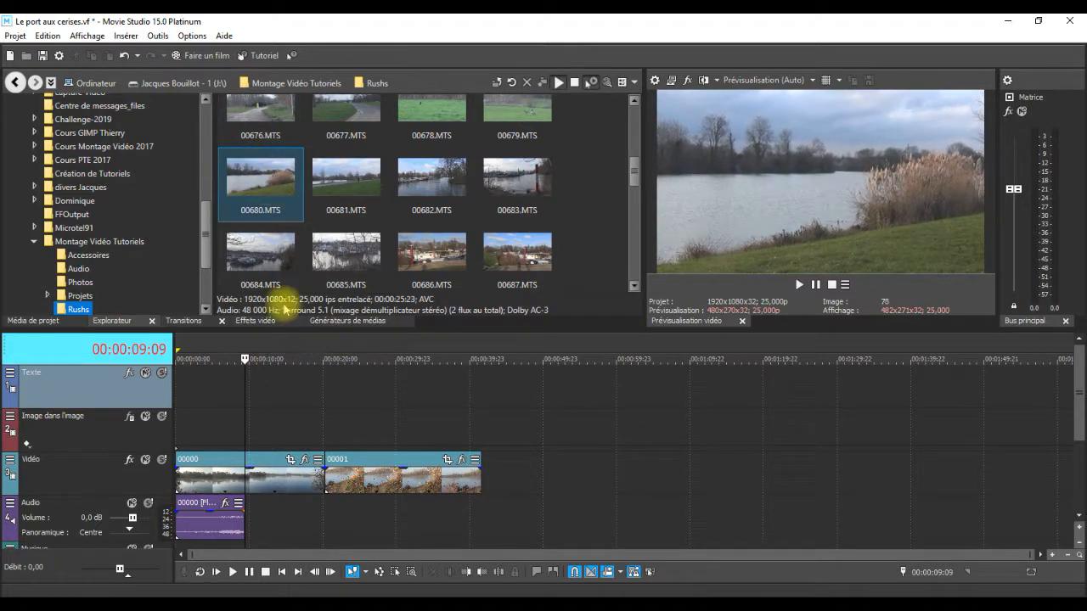
pyautogui.keyDown('shift'); pyautogui.click(535, 278); pyautogui.keyUp('shift')
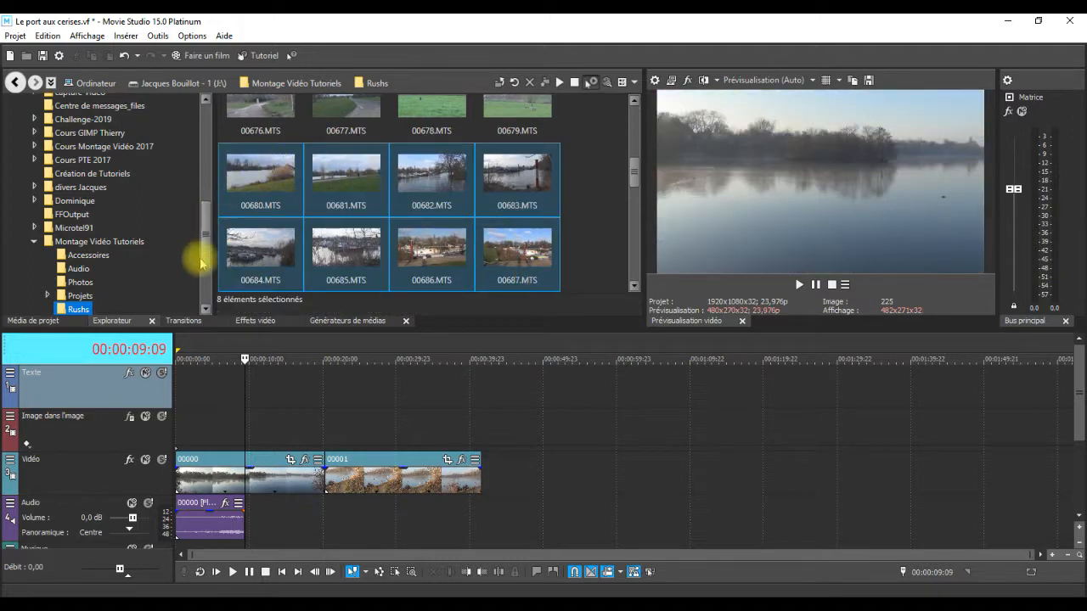
pyautogui.rightClick(520, 181)
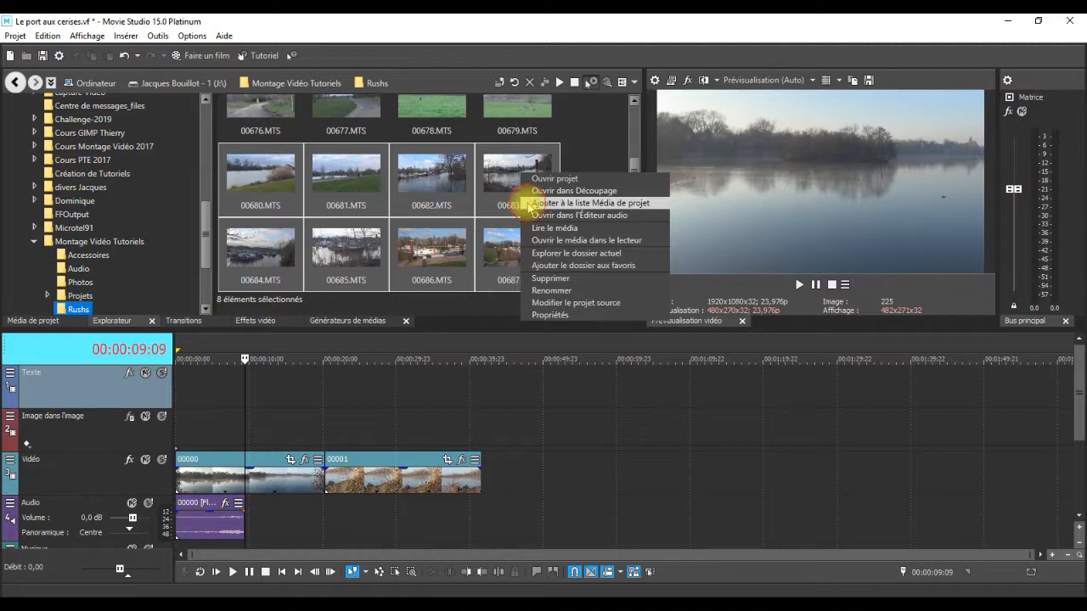
pyautogui.click(529, 204)
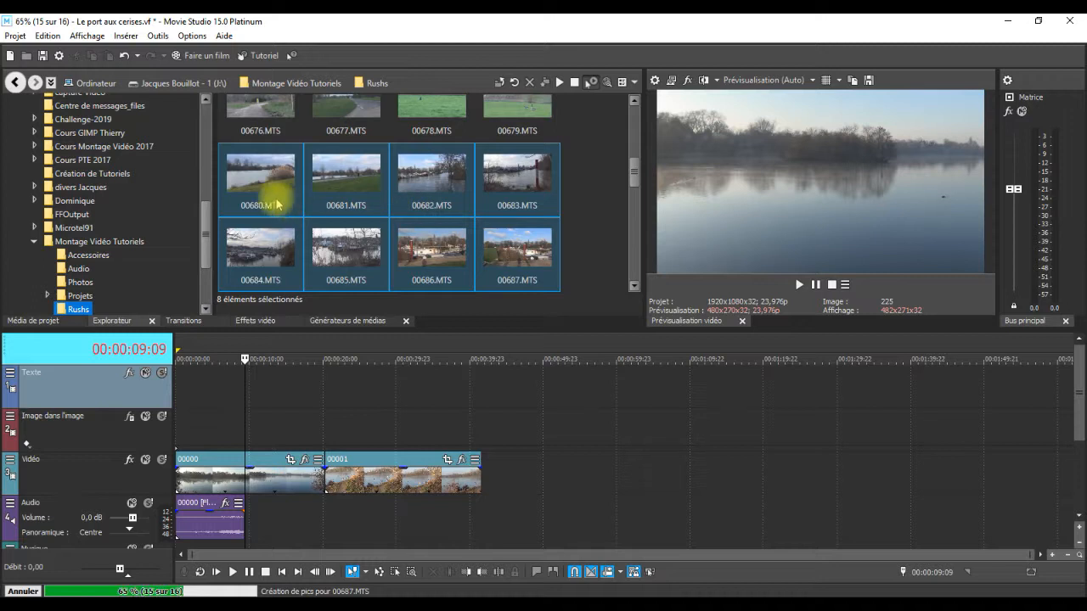
# Check the newly added clips at the end of the project media list and return to the Rushs folder
pyautogui.click(48, 322)
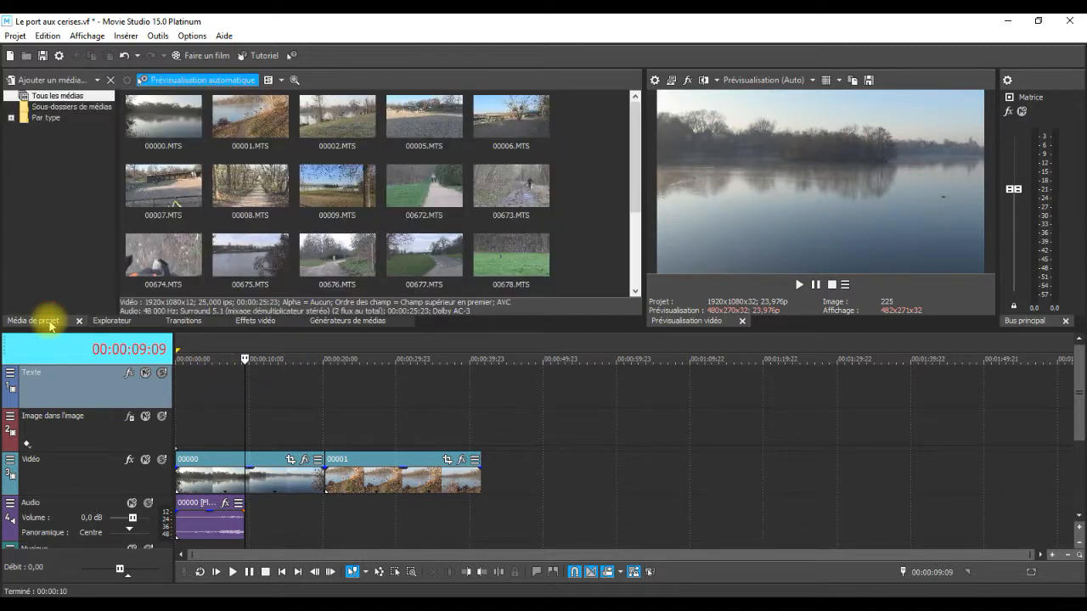
pyautogui.moveTo(637, 136); pyautogui.dragTo(643, 235)
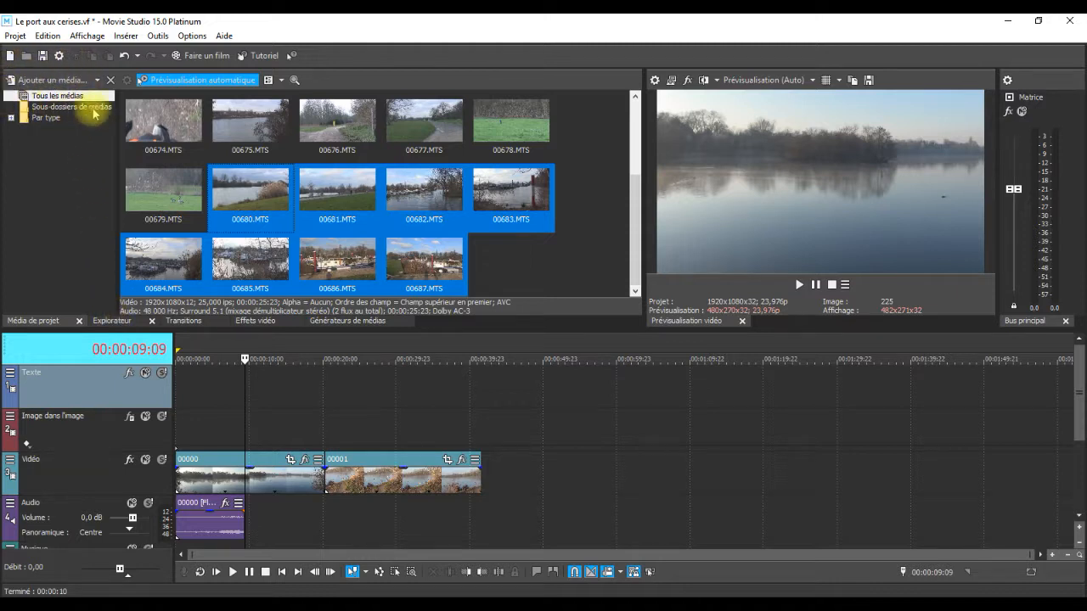
pyautogui.click(119, 323)
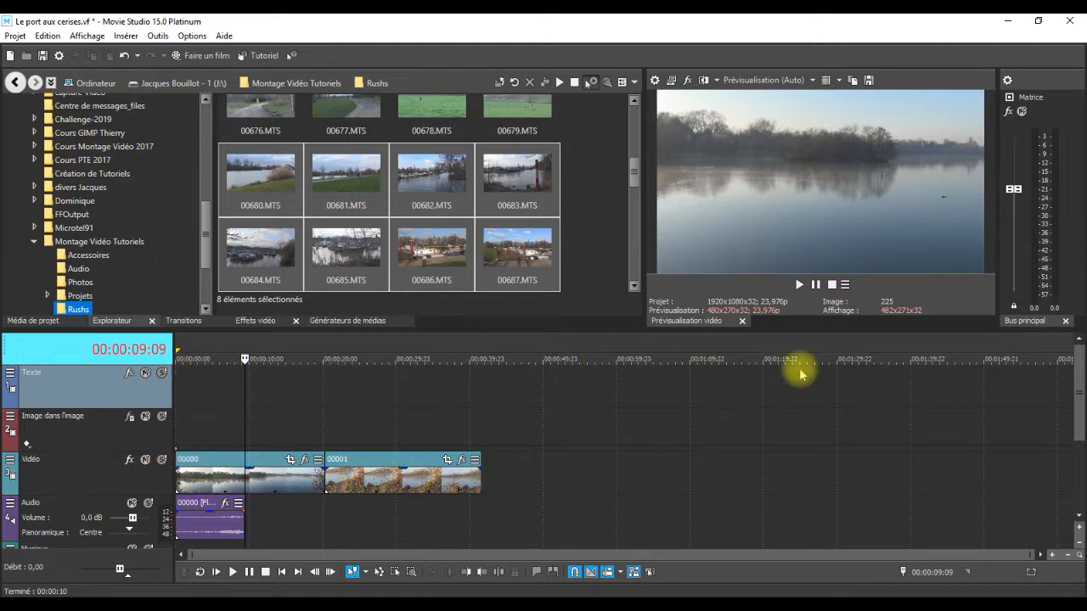
# Place the playhead at 00:00:41:14, the end of clip 00001 on the Vidéo track, and examine the clip's end in close detail
pyautogui.moveTo(246, 358); pyautogui.dragTo(481, 399)
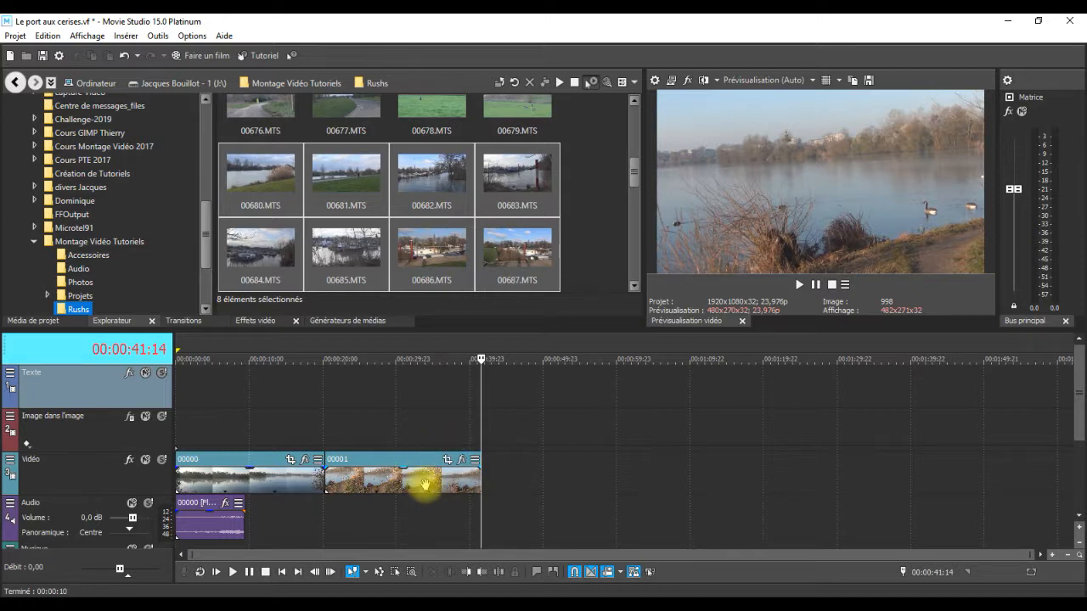
pyautogui.click(371, 466)
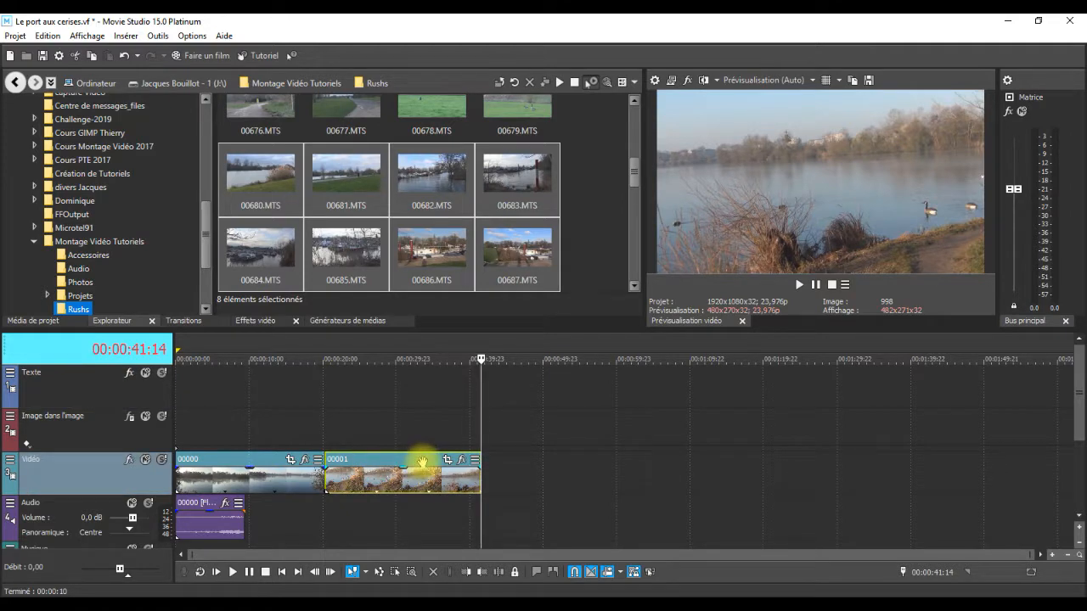
pyautogui.scroll(10, 422, 463)
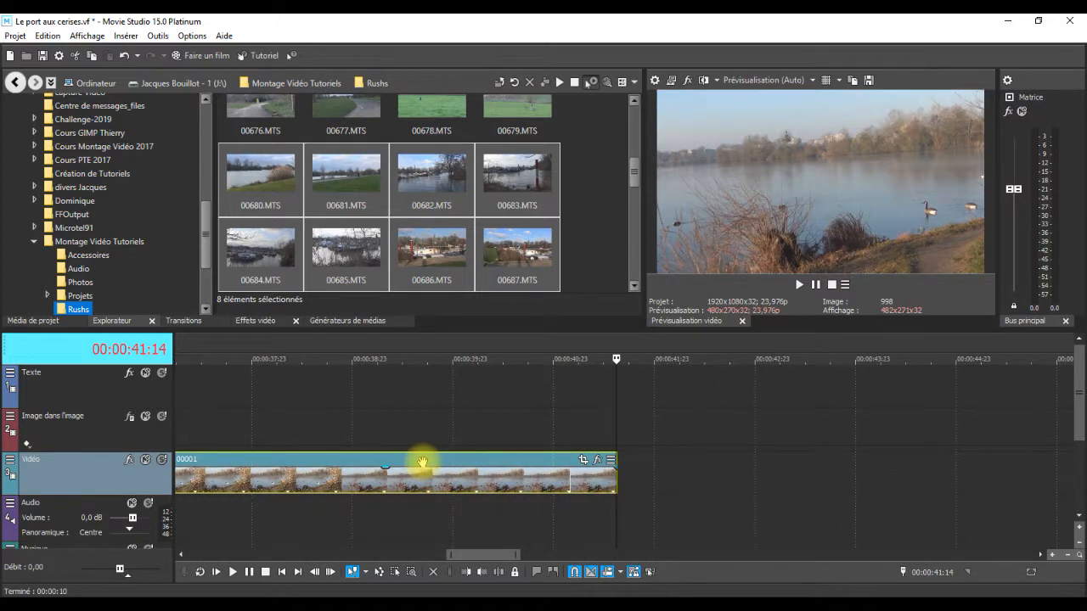
pyautogui.scroll(4, 422, 463)
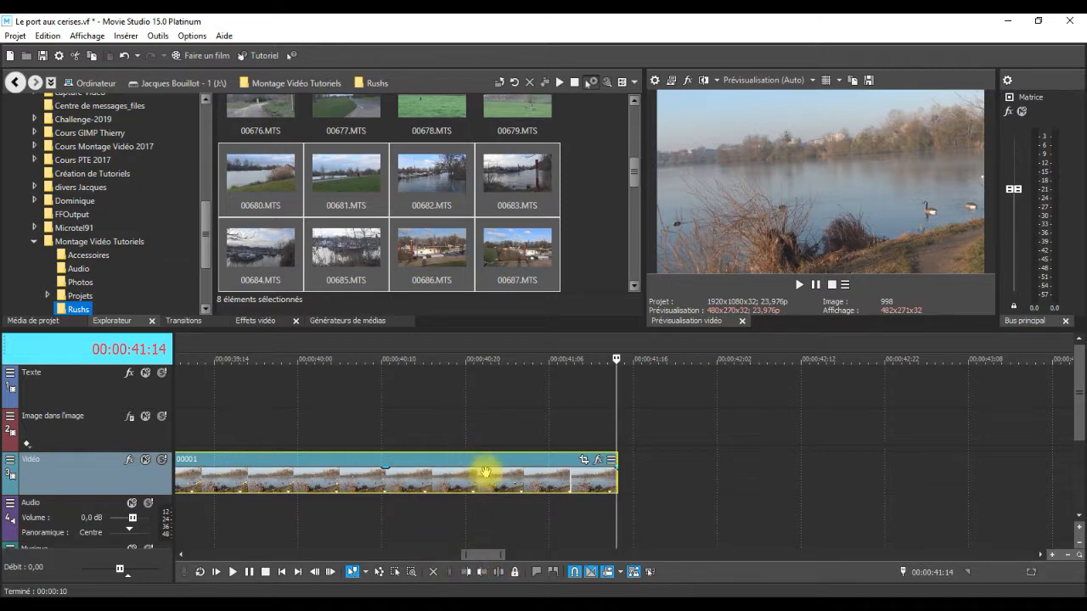
pyautogui.scroll(2, 485, 472)
pyautogui.scroll(1, 485, 472)
pyautogui.scroll(1, 485, 472)
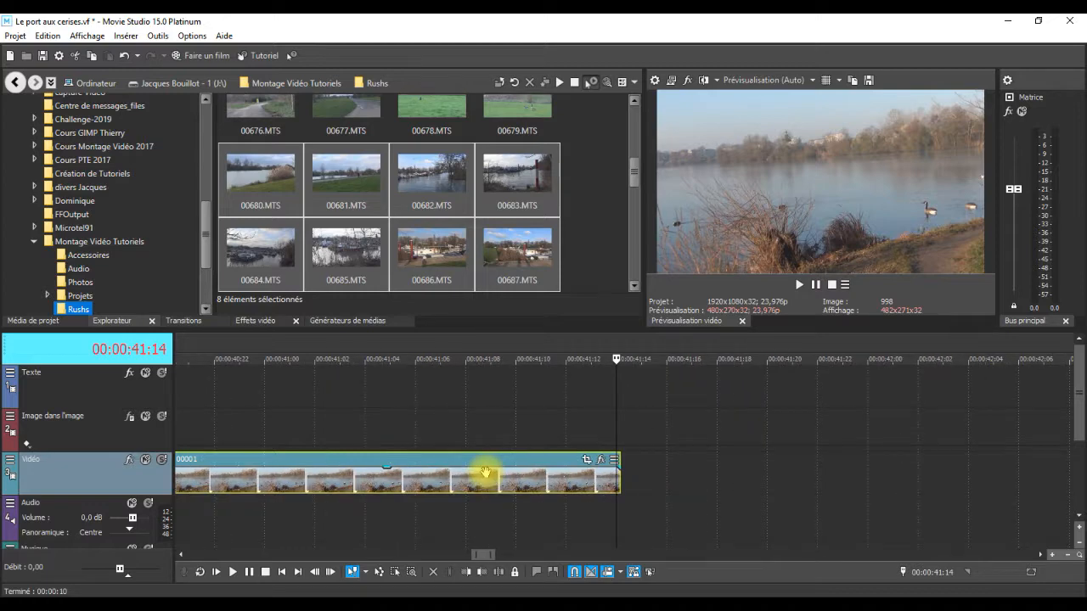
pyautogui.scroll(1, 491, 472)
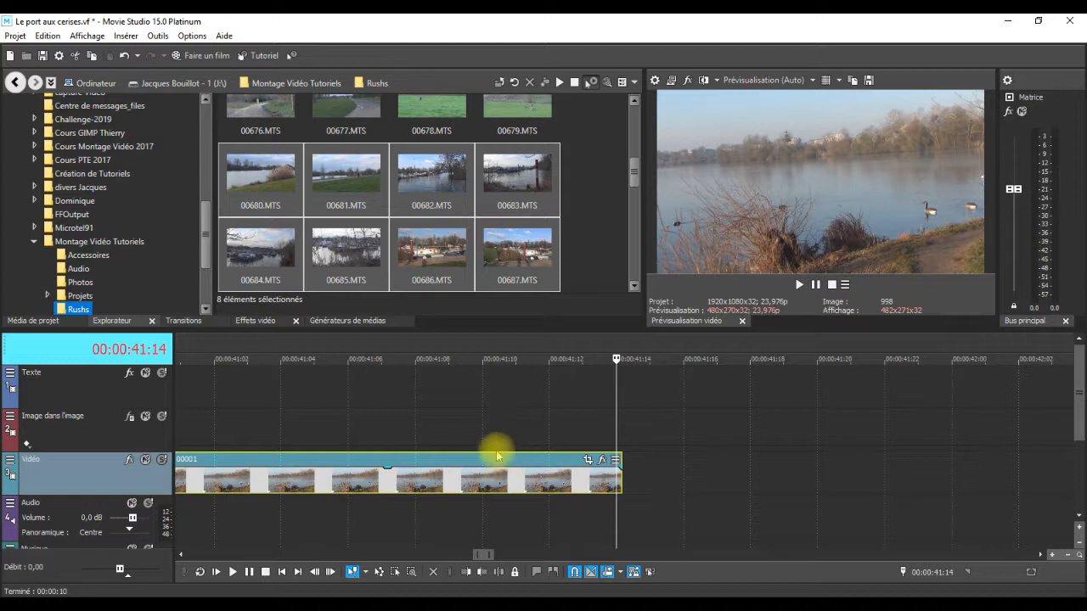
# Step frame by frame near the end of clip 00001, forward to 00:00:41:12 and back to 00:00:41:05
pyautogui.click(461, 429)
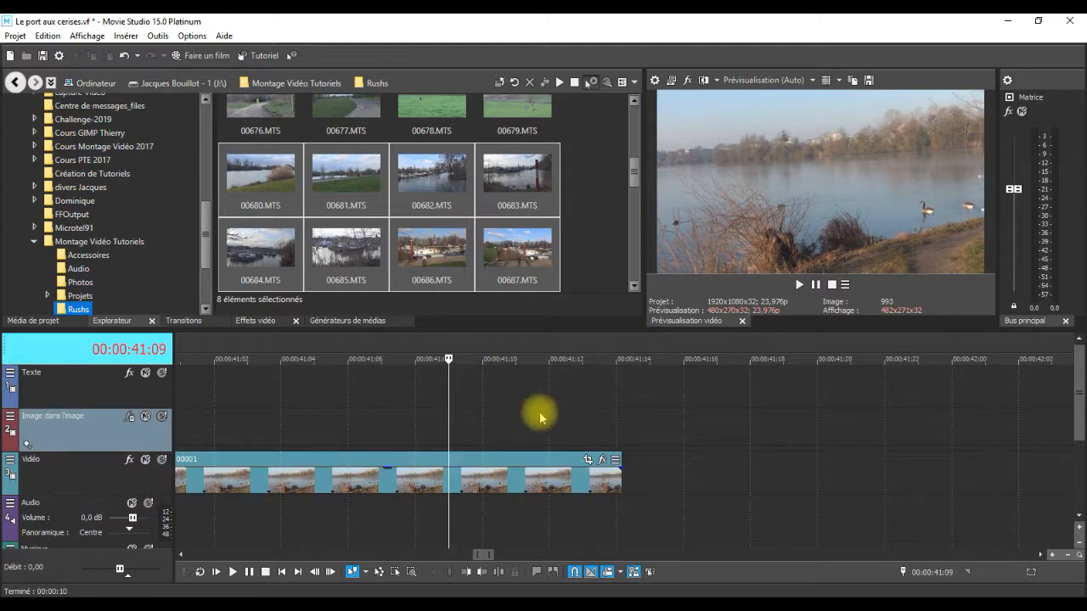
pyautogui.press('Right')
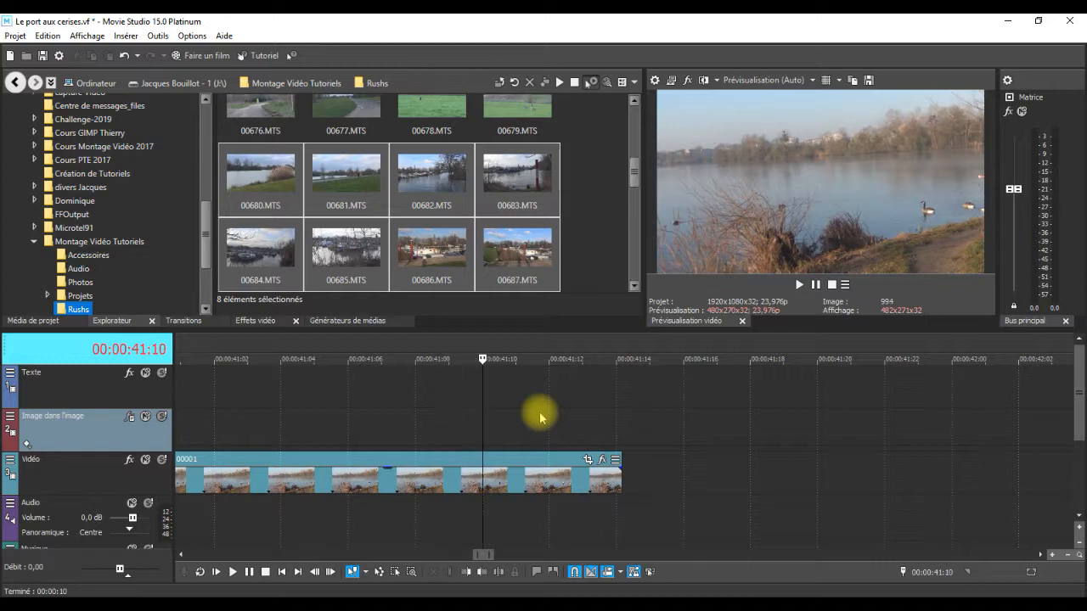
pyautogui.press('Right')
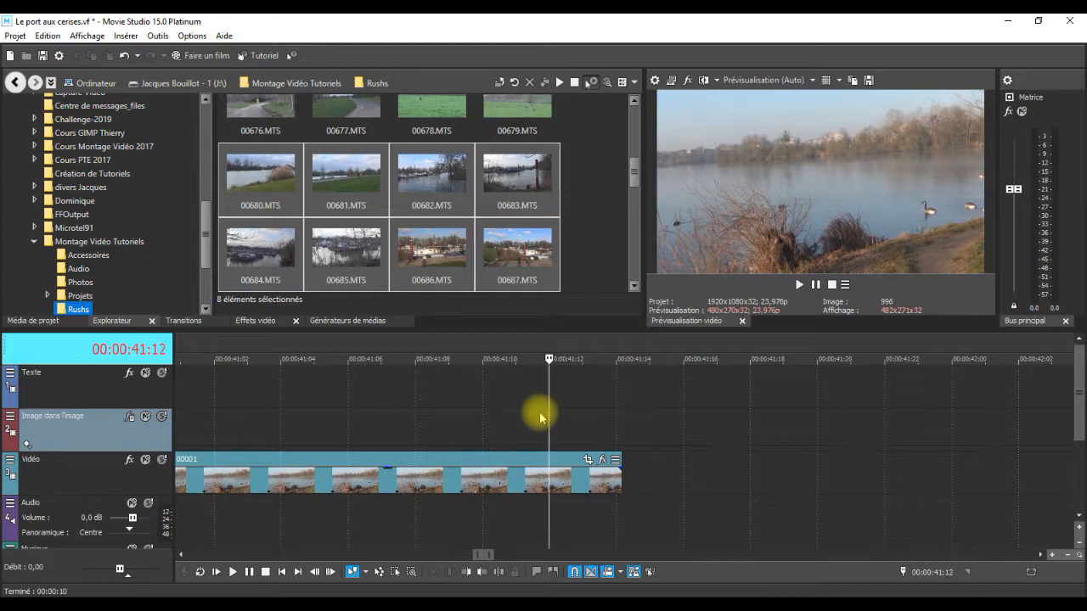
pyautogui.press('Left')
pyautogui.press('Left')
pyautogui.press('Left')
pyautogui.press('Left')
pyautogui.press('Left')
pyautogui.press('Left')
pyautogui.press('Left')
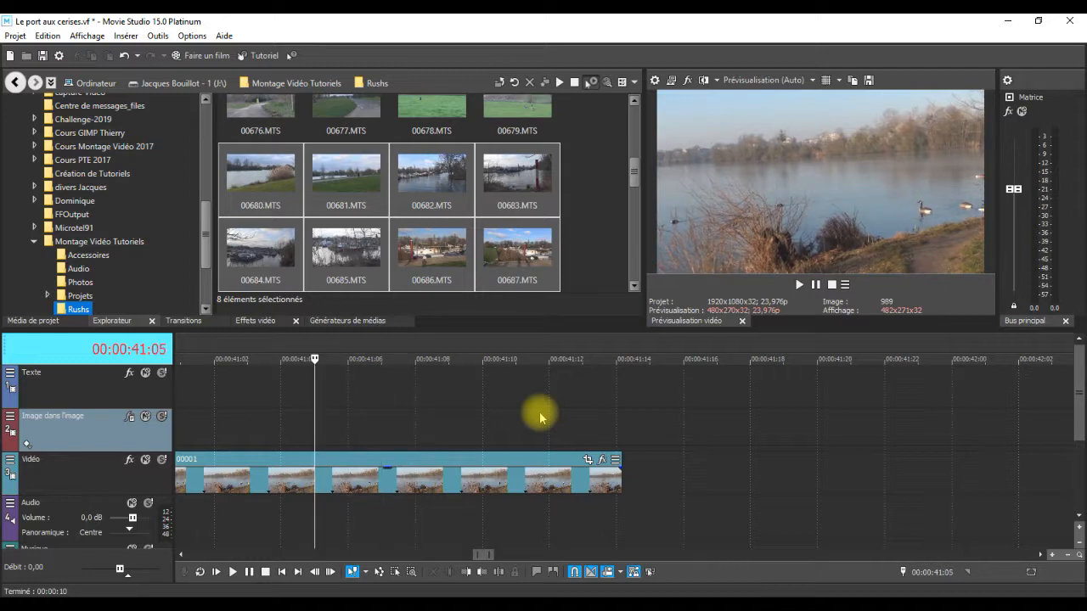
# Inspect single frames of clip 00001 in finer timeline detail, ending with the playhead at 00:00:41:06
pyautogui.press('Up')
pyautogui.press('Up')
pyautogui.press('Up')
pyautogui.press('Up')
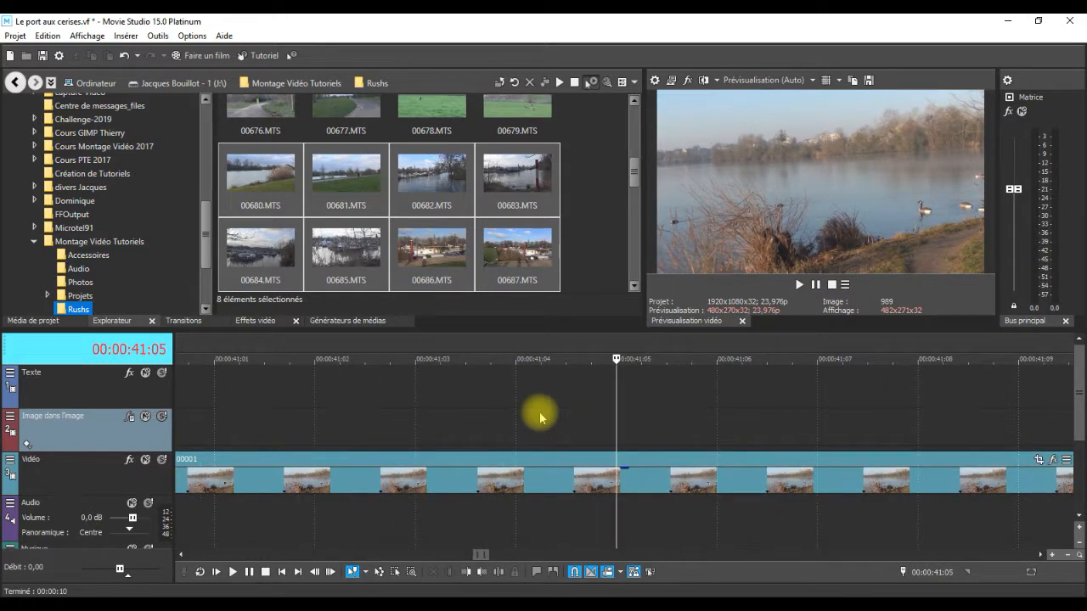
pyautogui.press('Left')
pyautogui.press('Left')
pyautogui.press('Right')
pyautogui.press('Right')
pyautogui.press('Right')
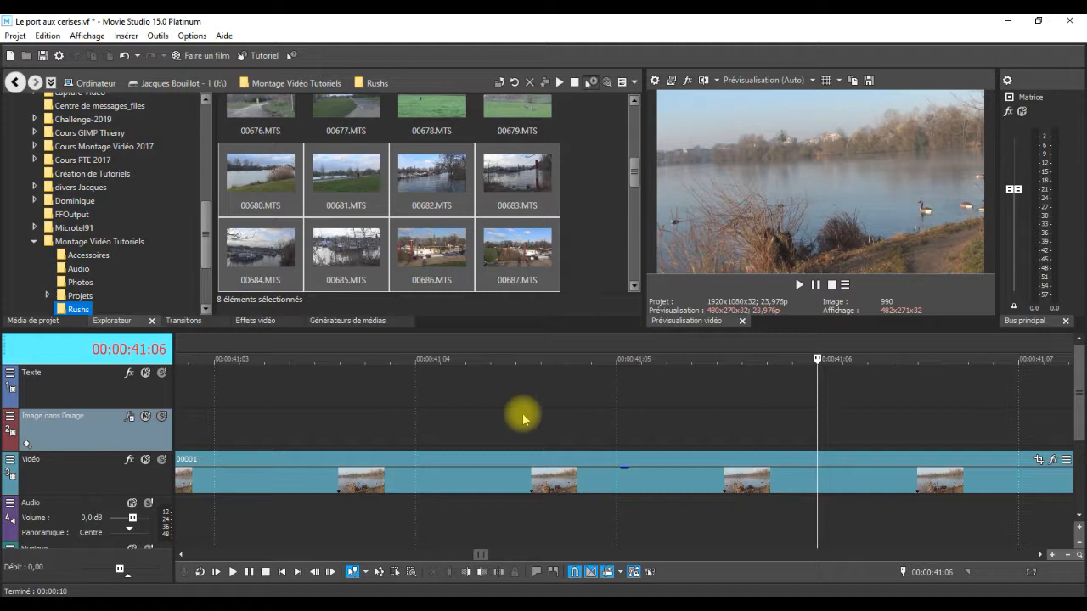
pyautogui.scroll(-5, 506, 478)
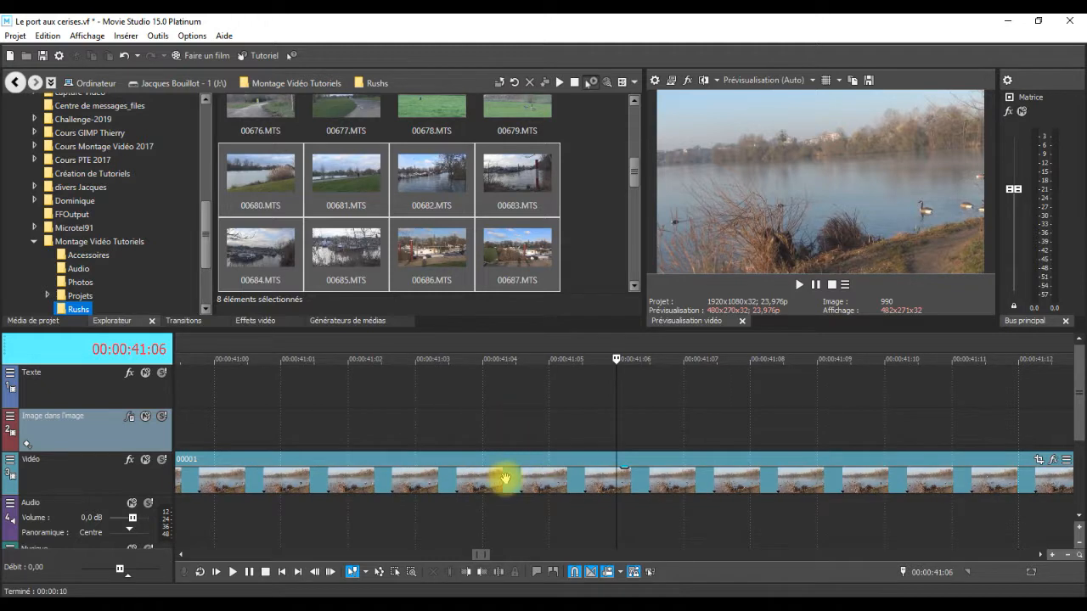
pyautogui.scroll(-8, 505, 478)
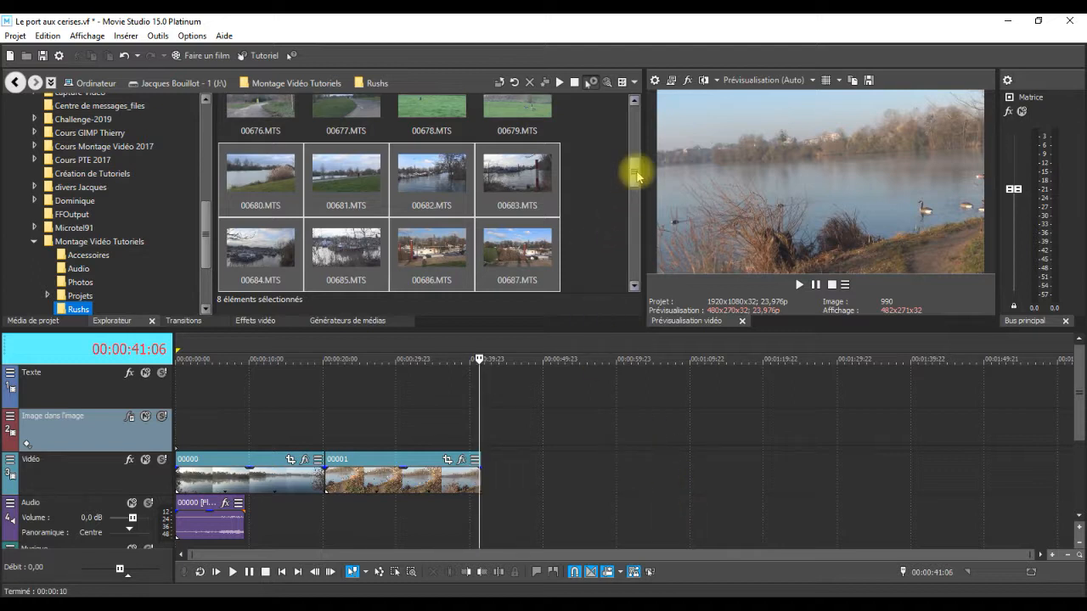
# Preview clip 00005.MTS from the Rushs folder and open it in the Découpage trimmer
pyautogui.moveTo(637, 176); pyautogui.dragTo(636, 114)
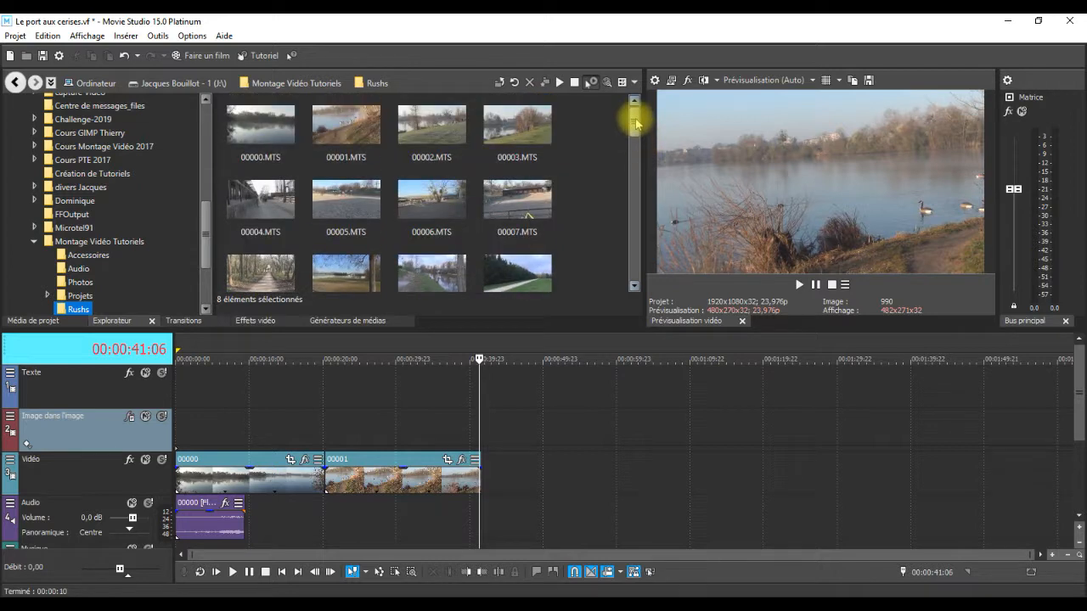
pyautogui.click(354, 202)
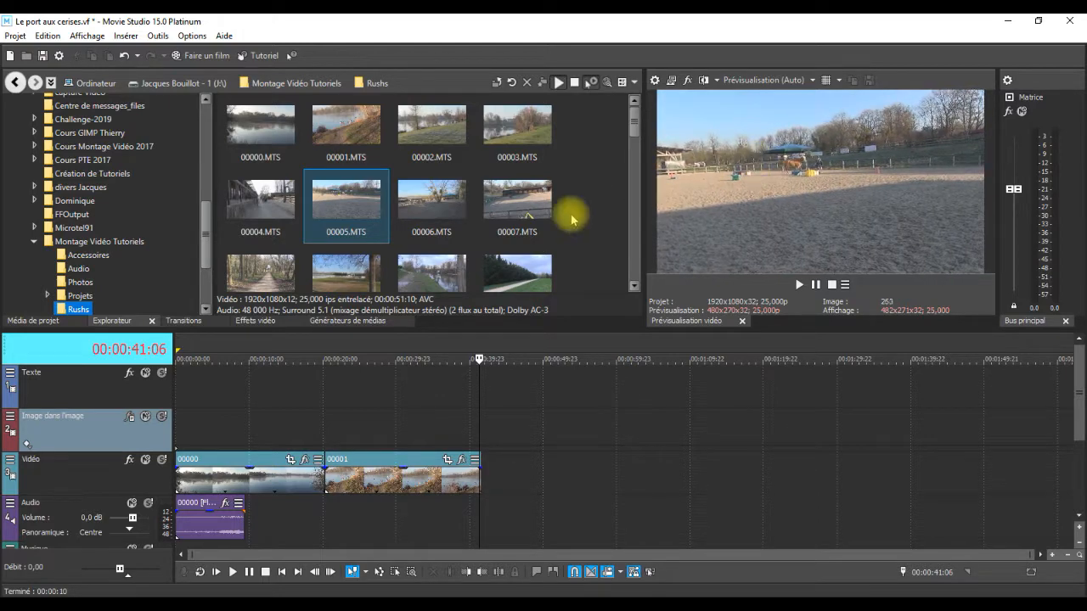
pyautogui.rightClick(346, 202)
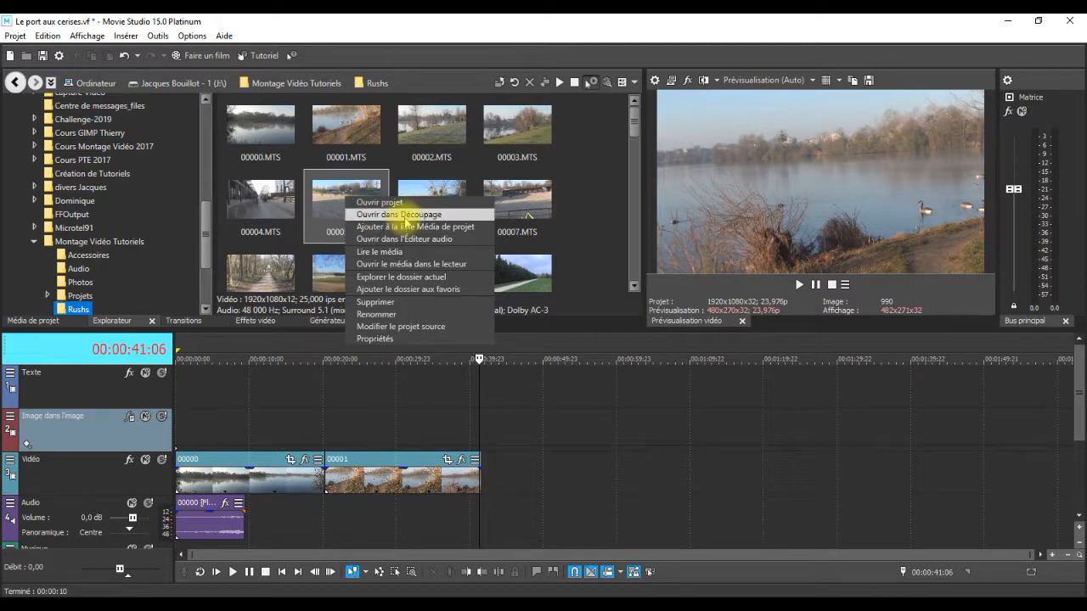
pyautogui.click(406, 216)
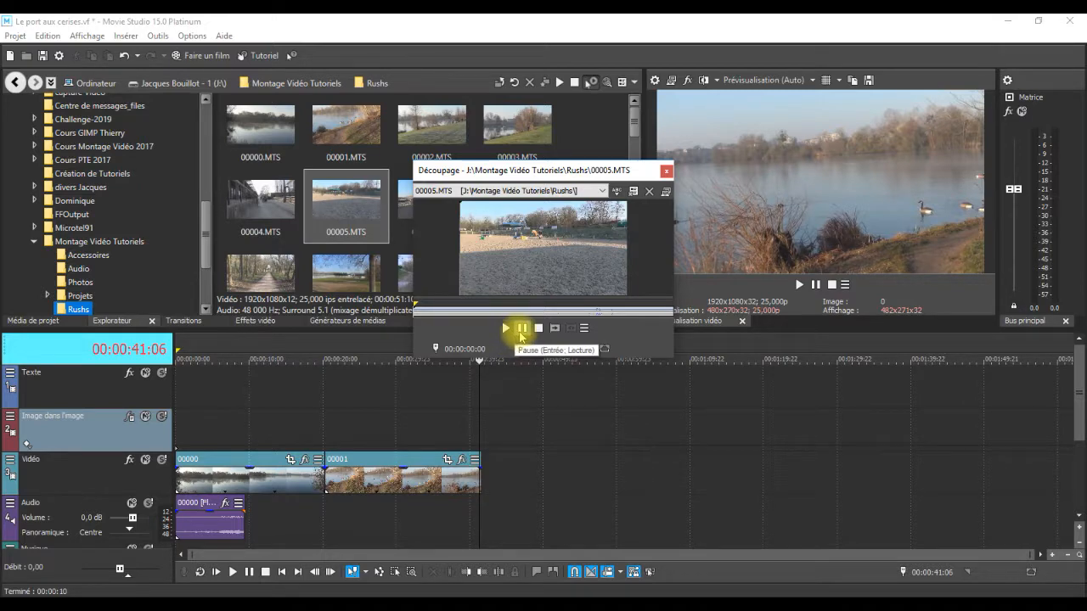
# Insert a marker named "1jkll" at 00:00:08:23 of 00005.MTS in the Découpage trimmer
pyautogui.click(585, 330)
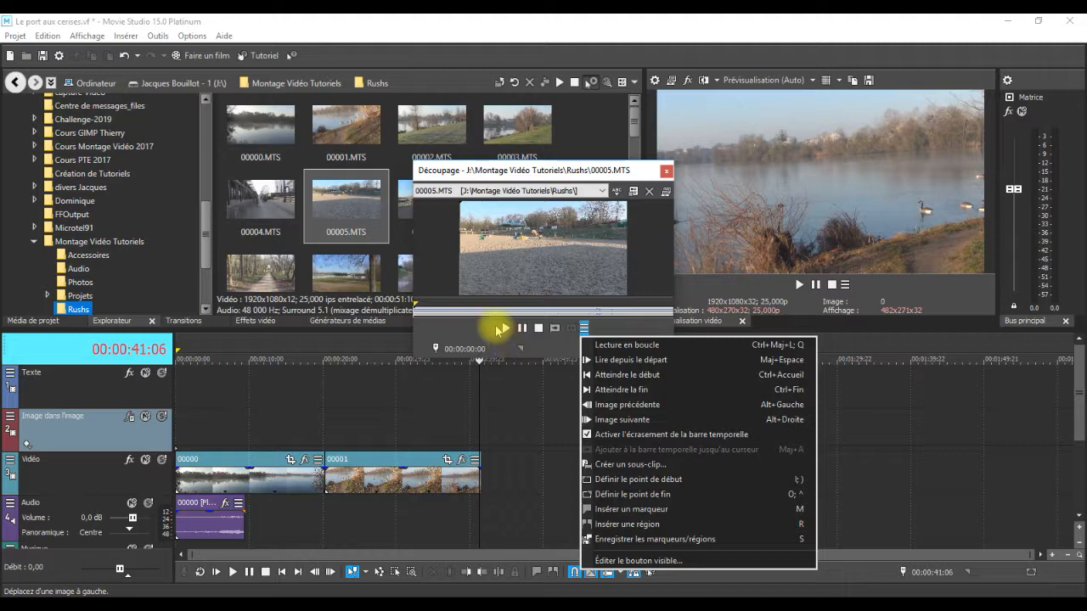
pyautogui.click(489, 308)
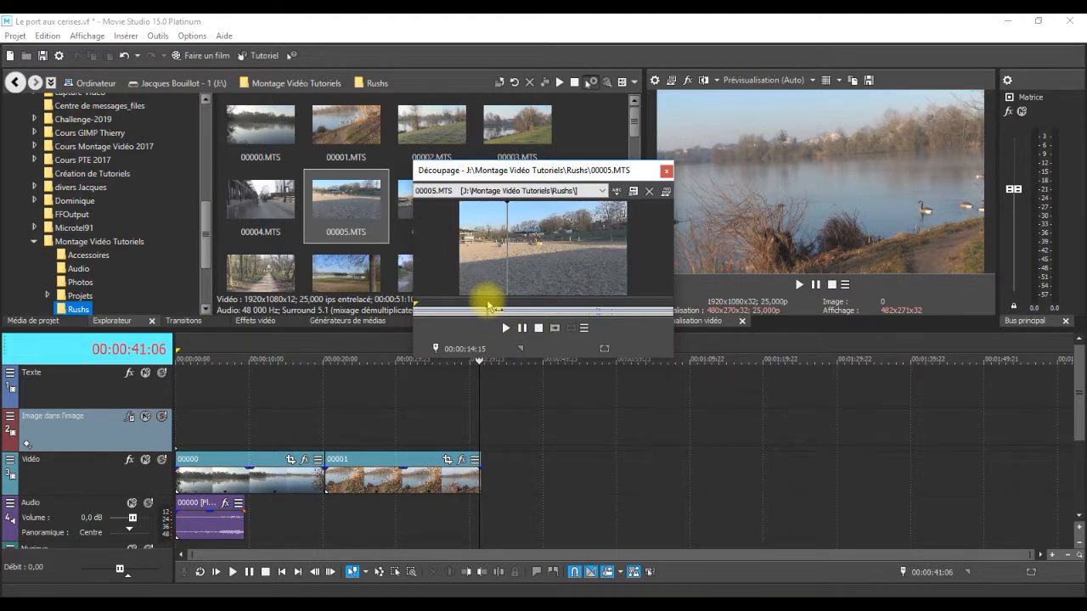
pyautogui.click(461, 310)
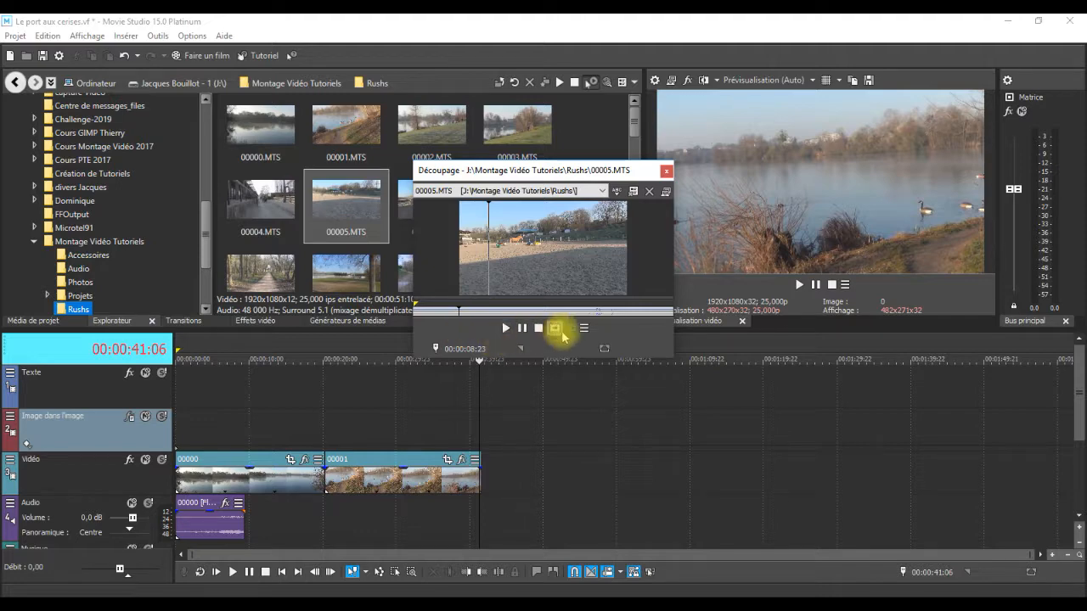
pyautogui.click(583, 329)
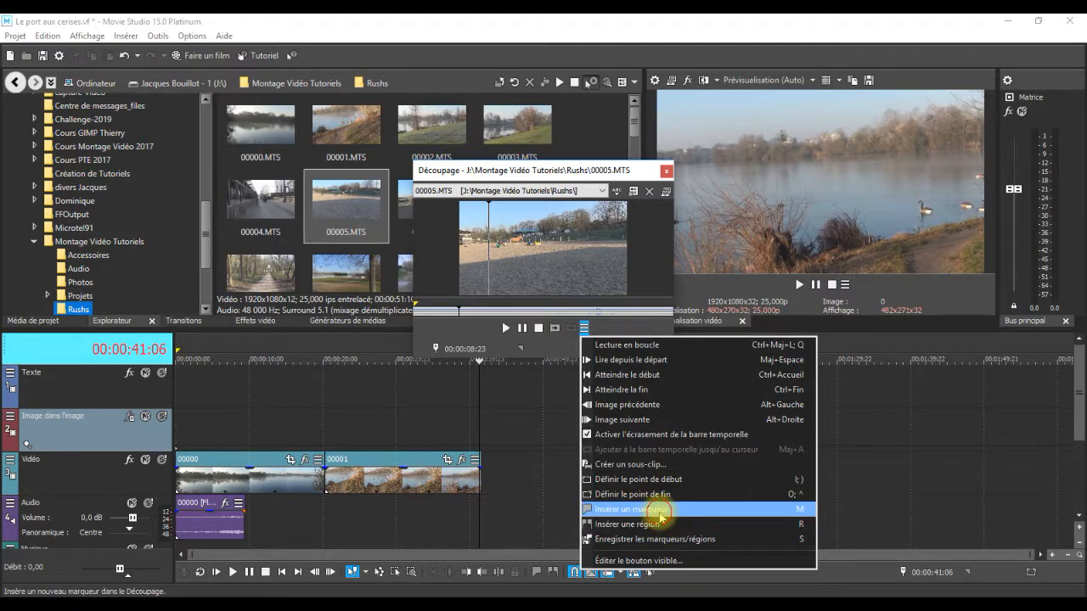
pyautogui.click(658, 512)
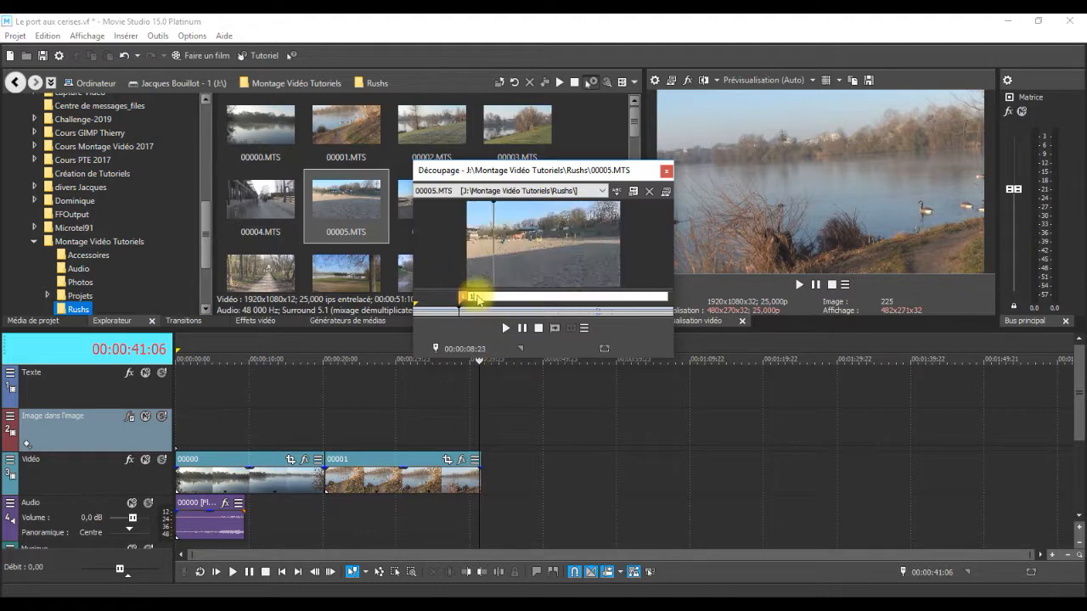
pyautogui.write('1jkll')
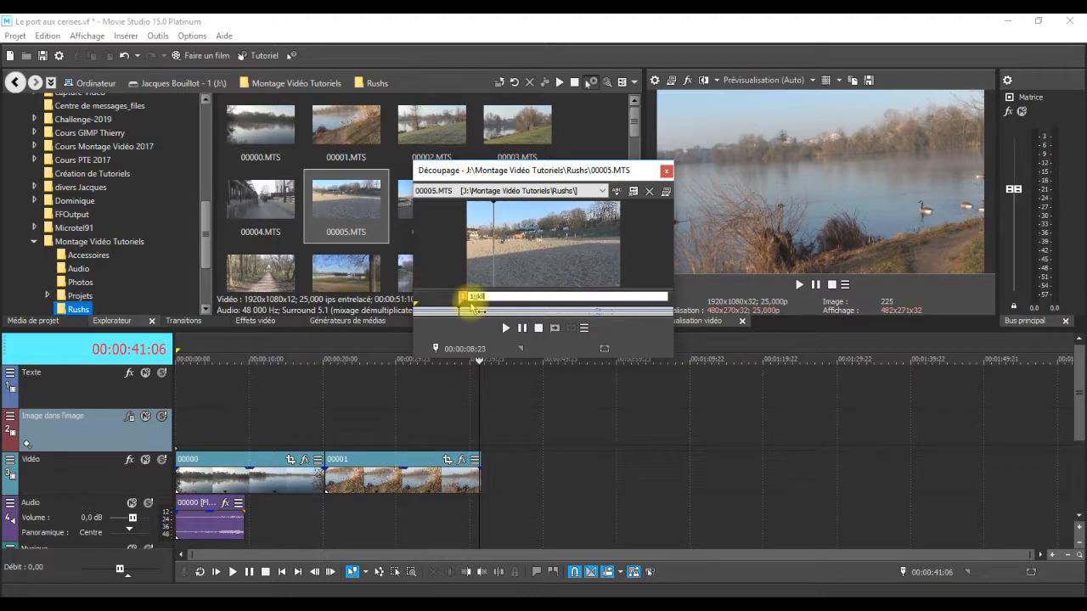
# Delete the marker at 00:00:08:23 from 00005.MTS in the trimmer
pyautogui.click(584, 328)
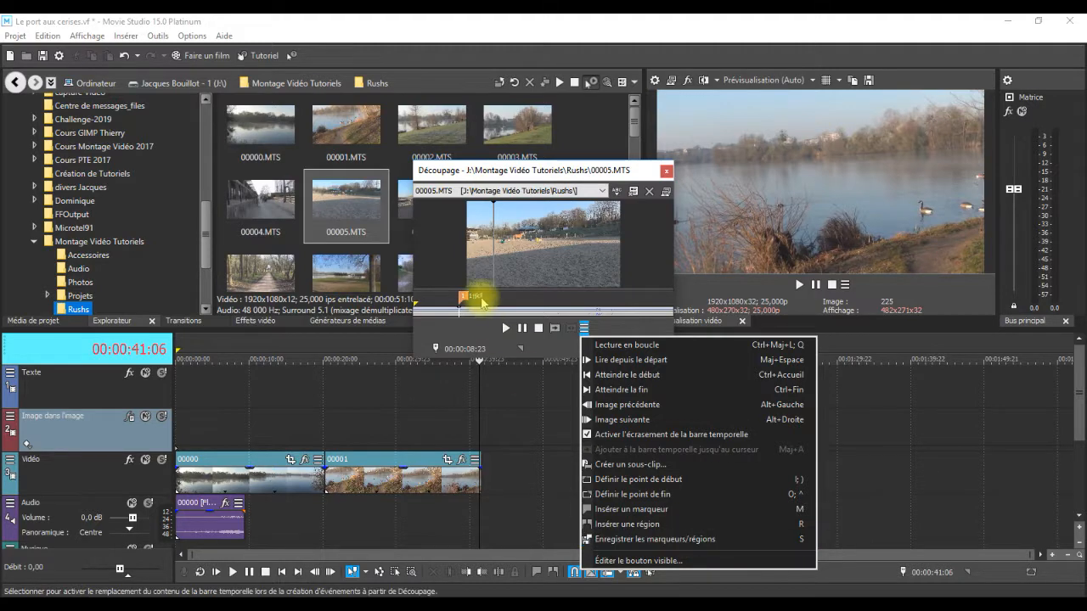
pyautogui.click(471, 299)
pyautogui.rightClick(471, 299)
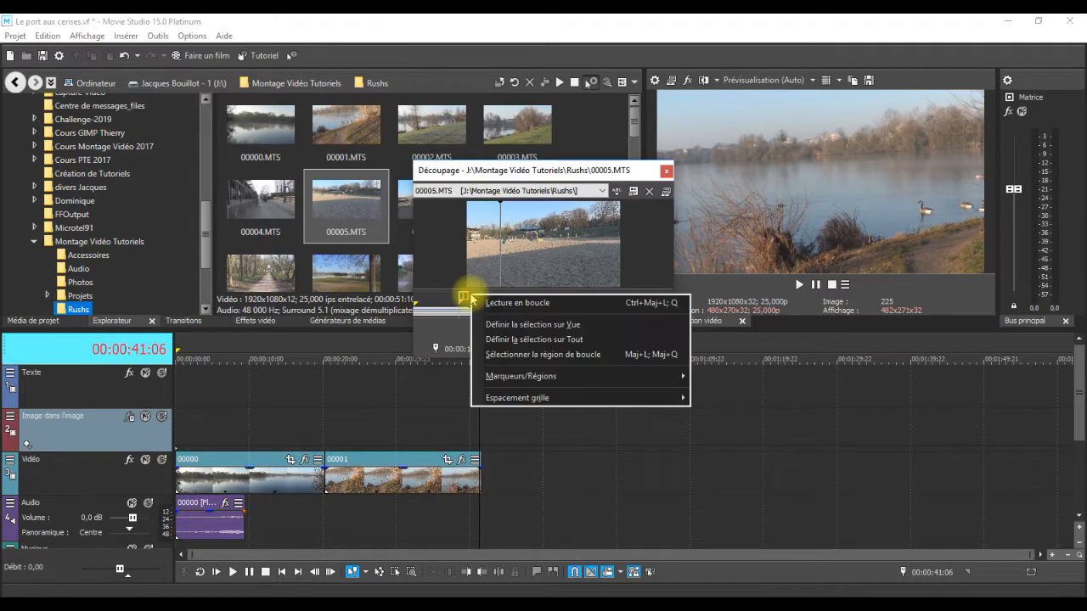
pyautogui.click(466, 297)
pyautogui.rightClick(466, 298)
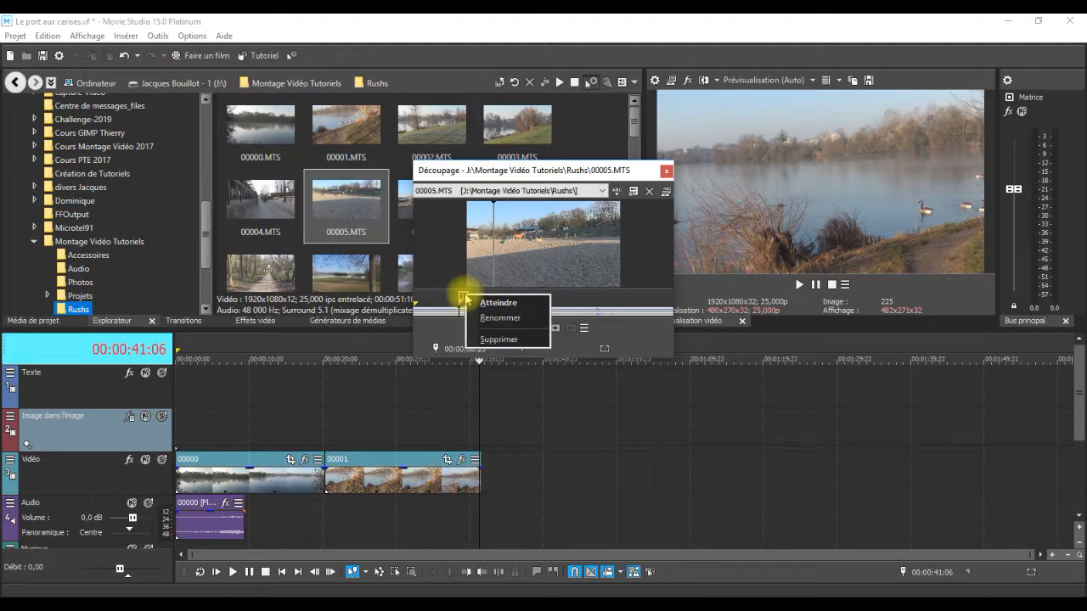
pyautogui.click(485, 341)
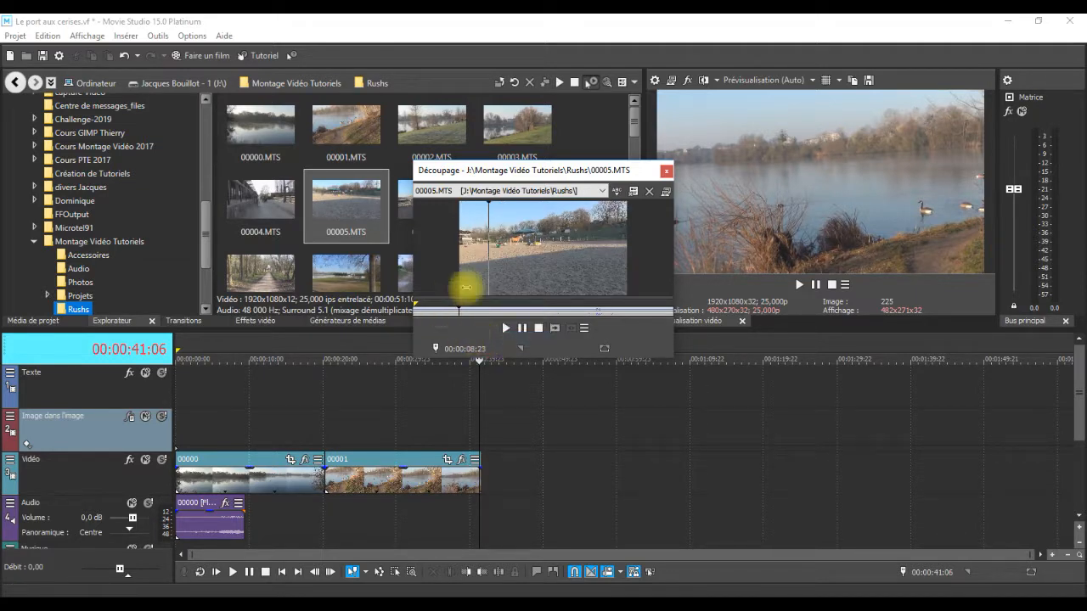
# Preview 00005.MTS from 00:00:06:00 in the trimmer and set the start point at that position
pyautogui.click(488, 314)
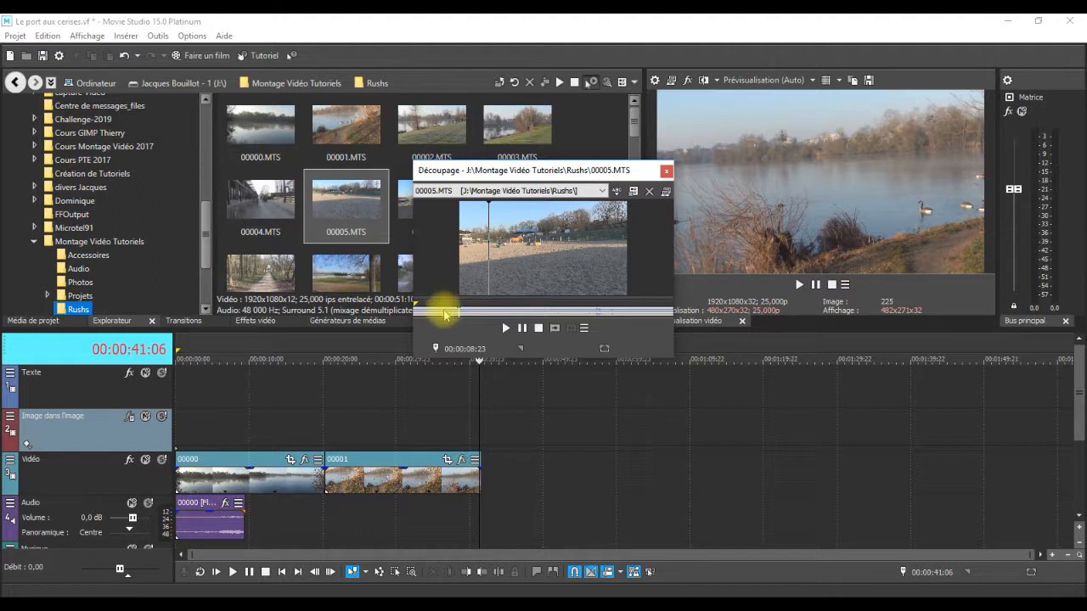
pyautogui.click(443, 311)
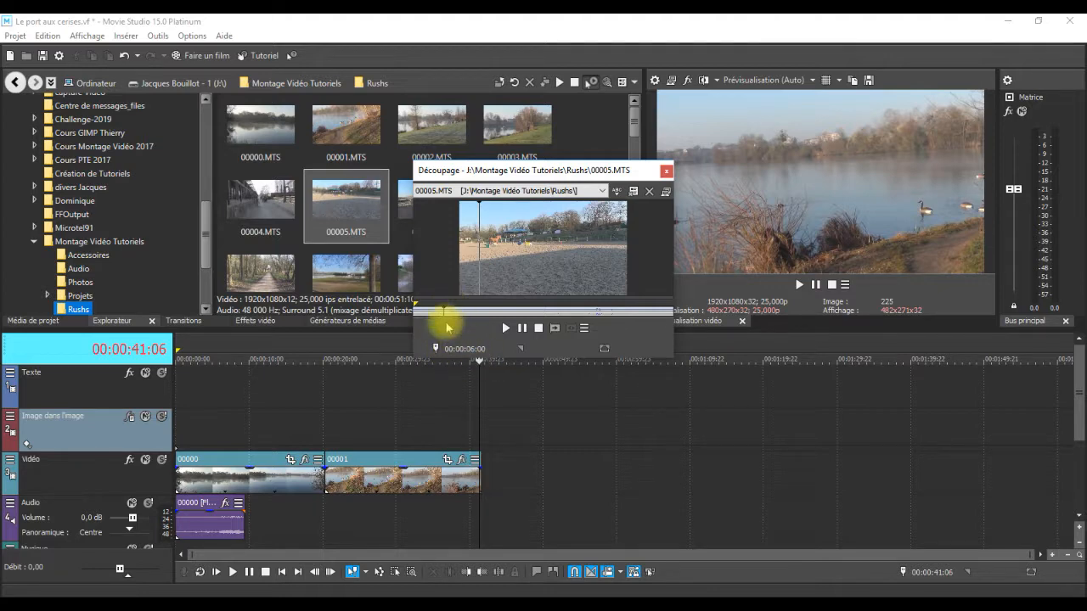
pyautogui.click(506, 330)
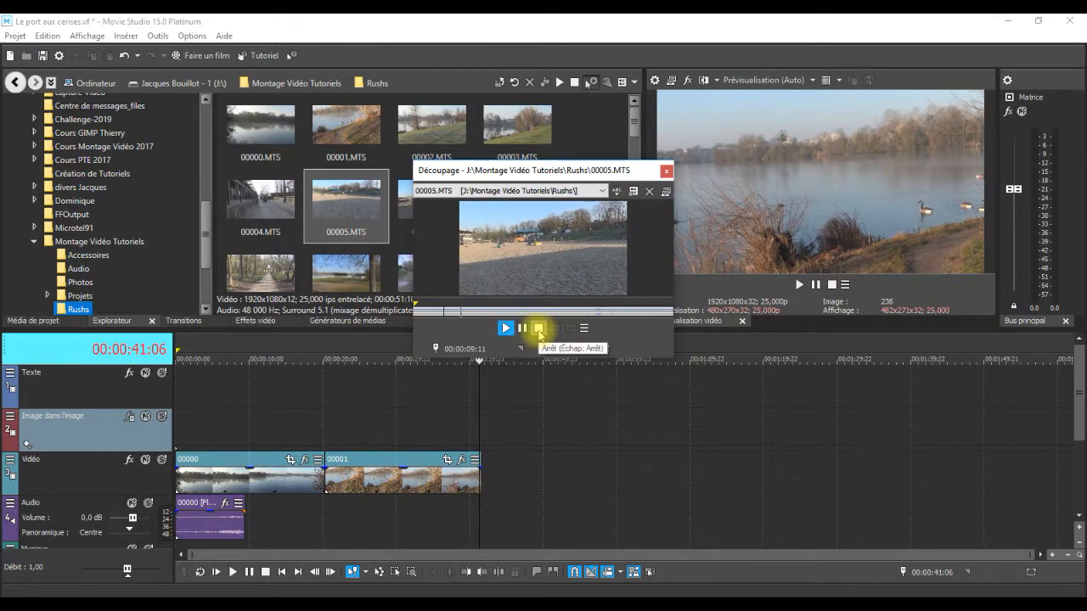
pyautogui.click(538, 329)
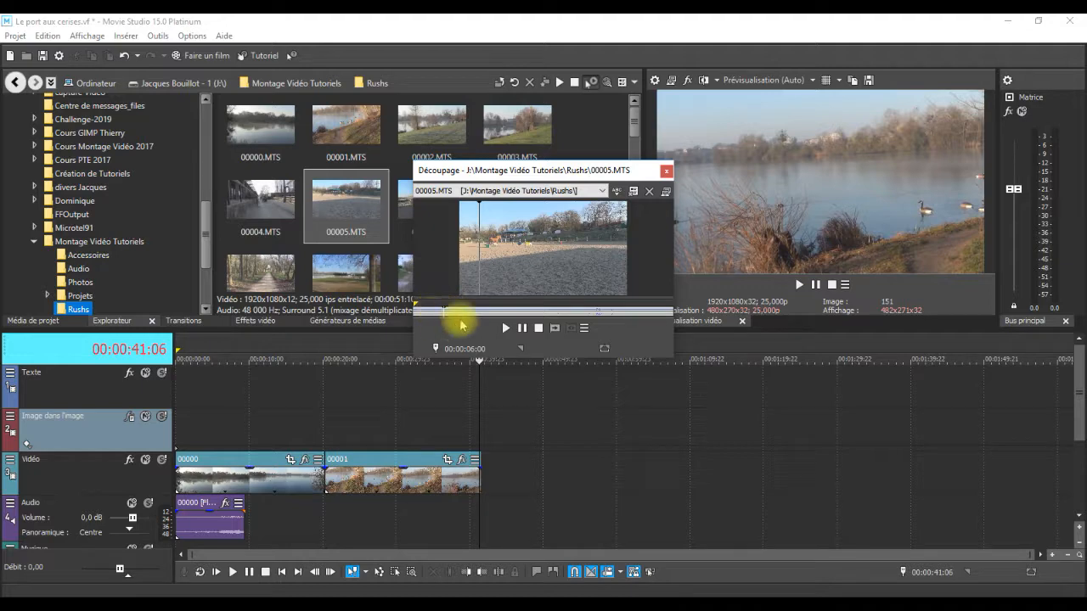
pyautogui.click(585, 330)
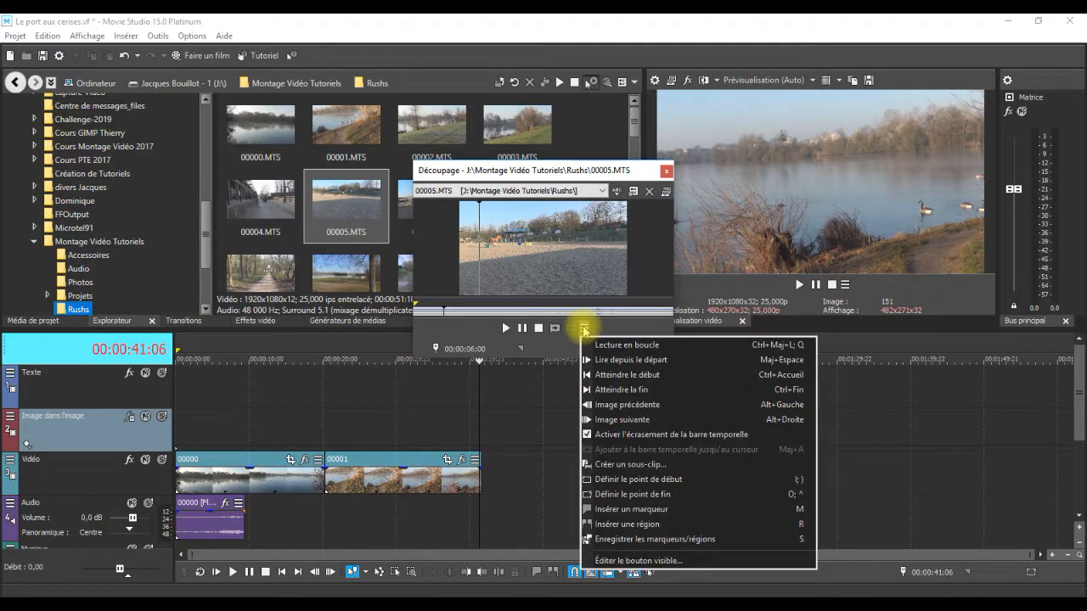
pyautogui.click(622, 480)
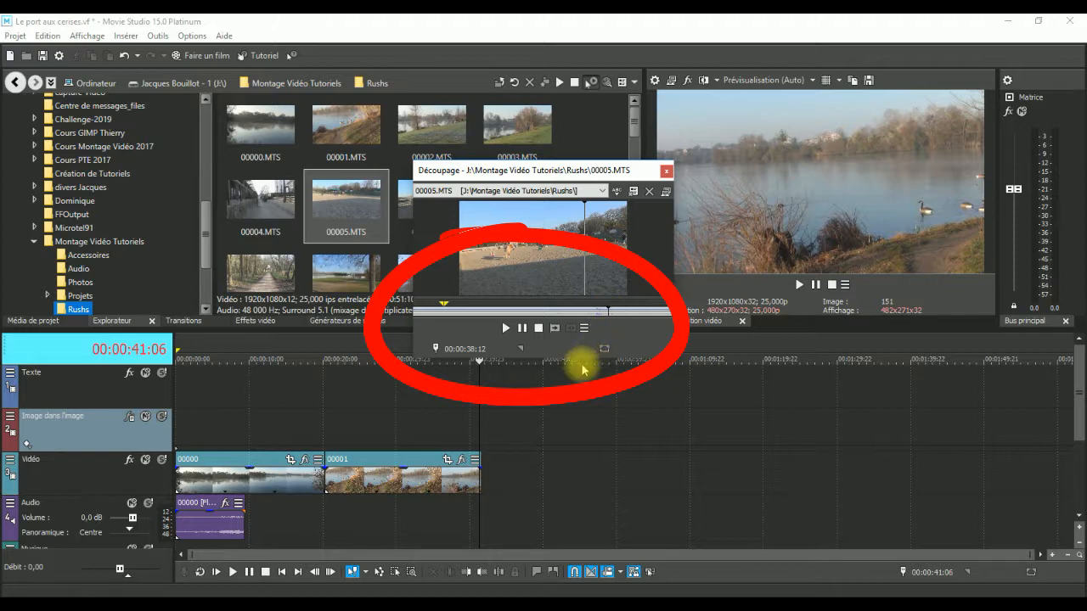
# Set the end point at 00:00:38:12 and place the trimmed 00005 range on the Vidéo track directly after clip 00001
pyautogui.click(585, 328)
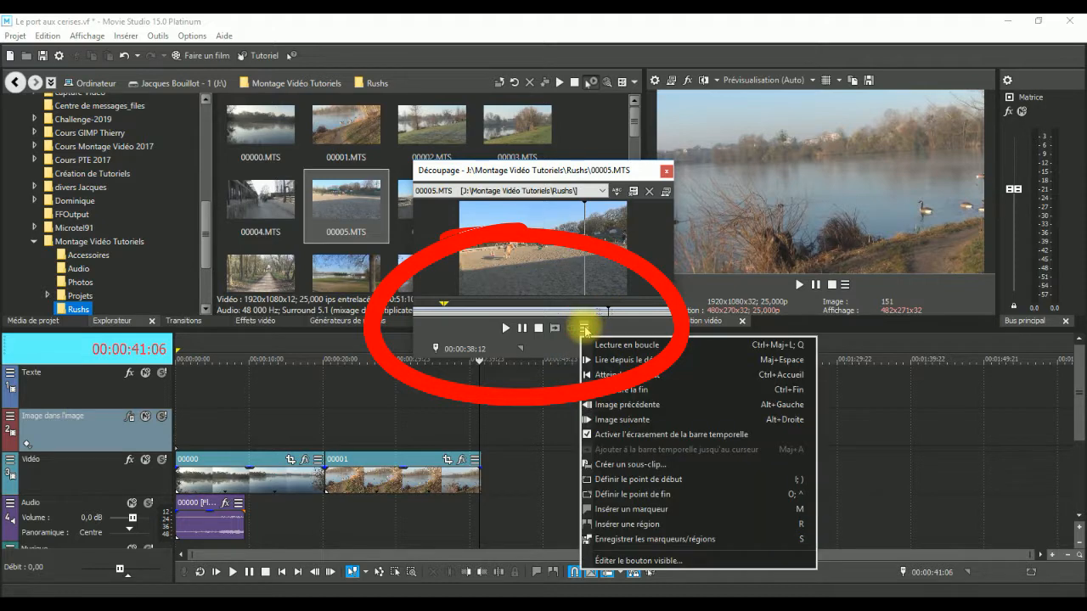
pyautogui.click(615, 499)
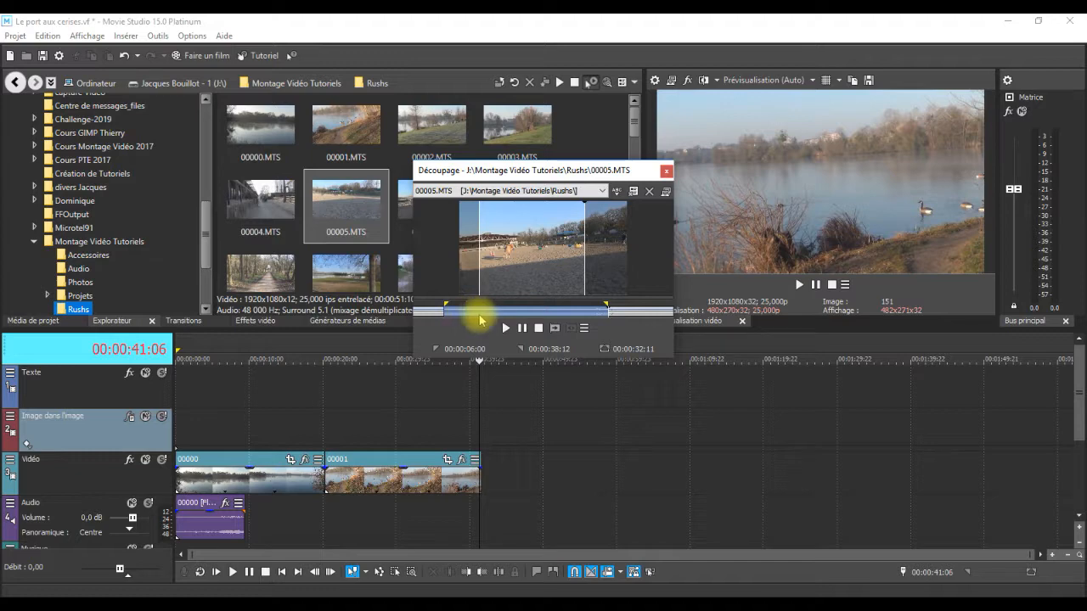
pyautogui.click(555, 328)
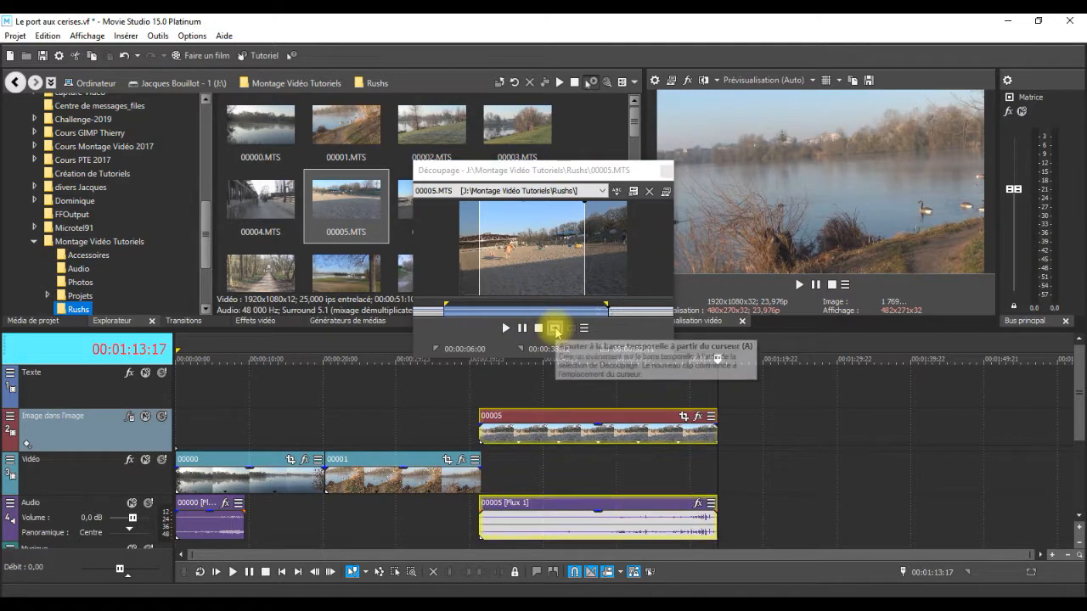
pyautogui.moveTo(583, 417); pyautogui.dragTo(597, 478)
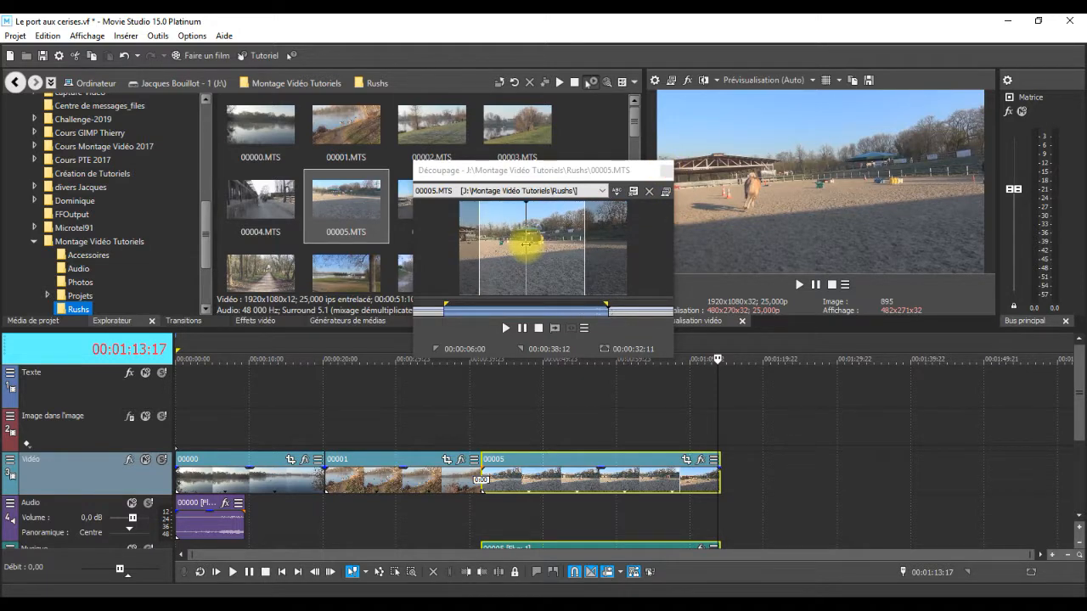
# Close the trimmer and delete the 00005 clip with its audio from the timeline
pyautogui.click(664, 169)
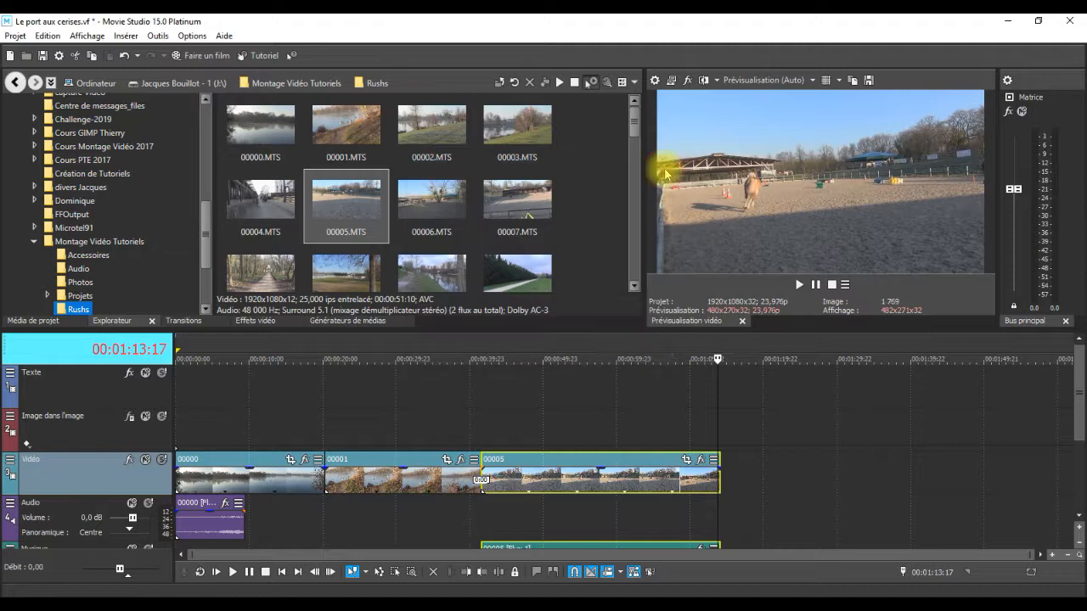
pyautogui.click(640, 452)
pyautogui.press('Delete')
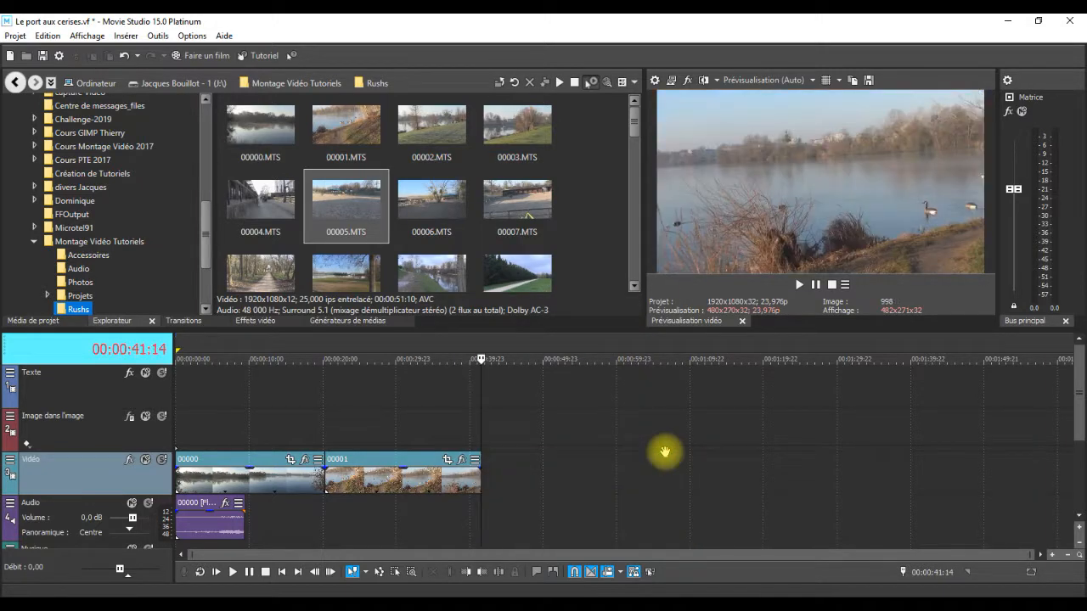
# Reopen 00005.MTS in the Découpage trimmer and scrub to 00:00:05:10 as the starting frame
pyautogui.rightClick(331, 201)
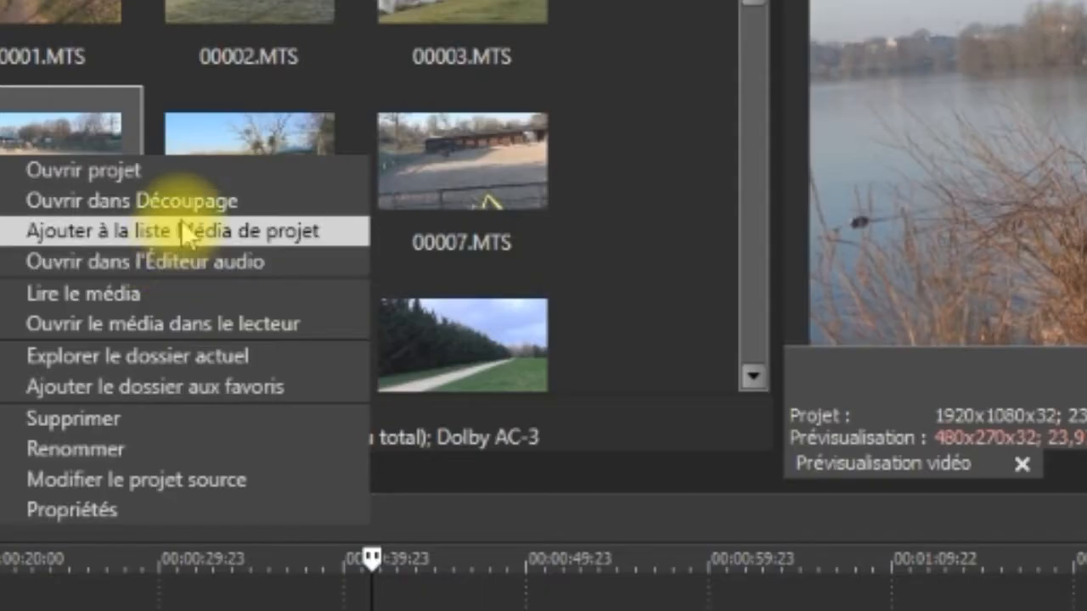
pyautogui.click(186, 203)
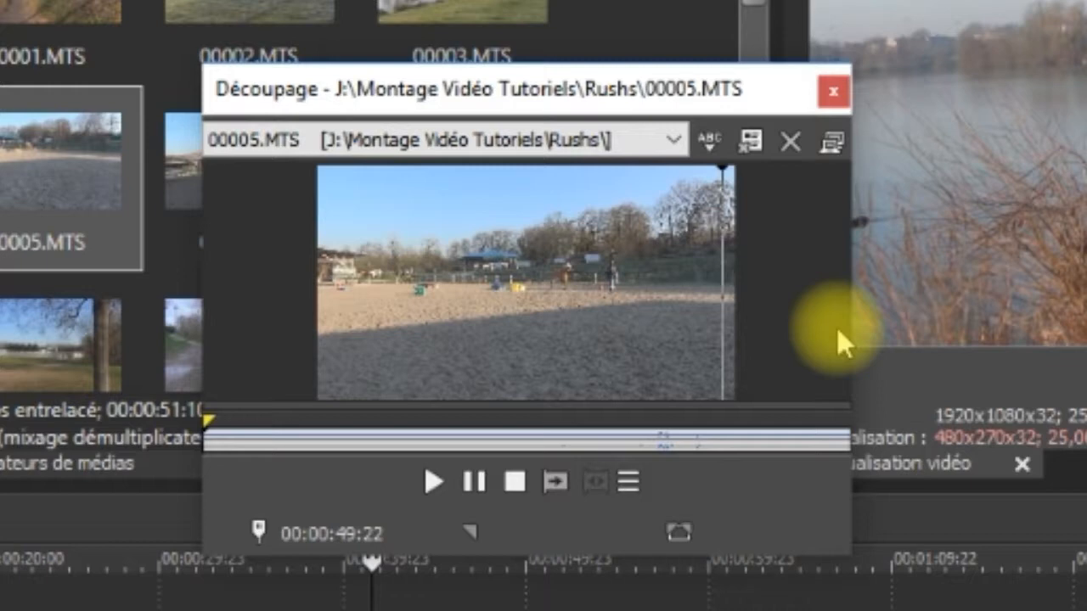
pyautogui.moveTo(546, 291); pyautogui.dragTo(347, 316)
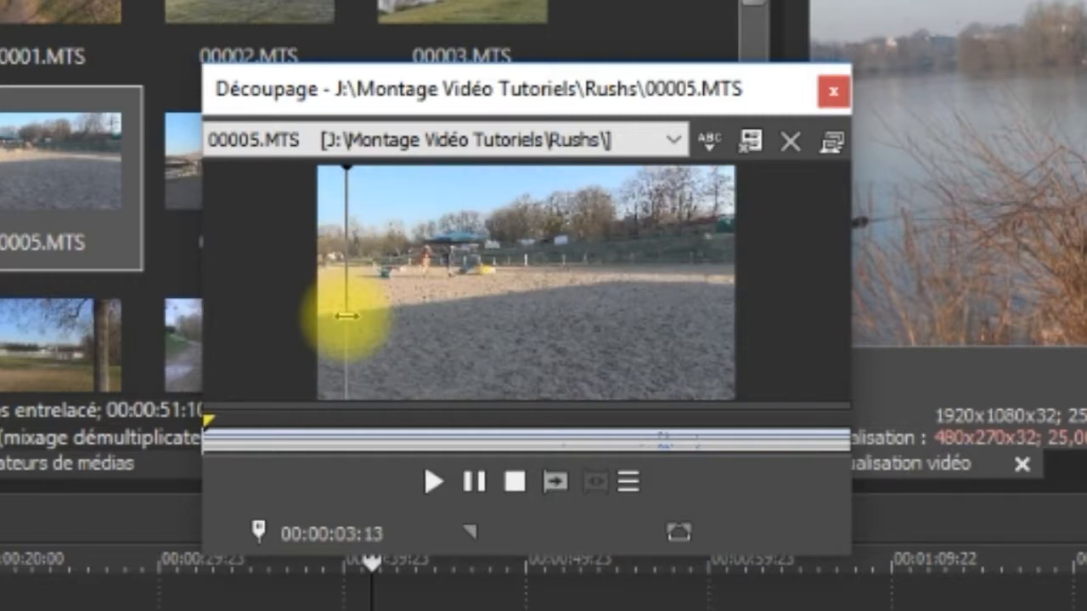
pyautogui.moveTo(346, 316); pyautogui.dragTo(367, 315)
pyautogui.click(425, 481)
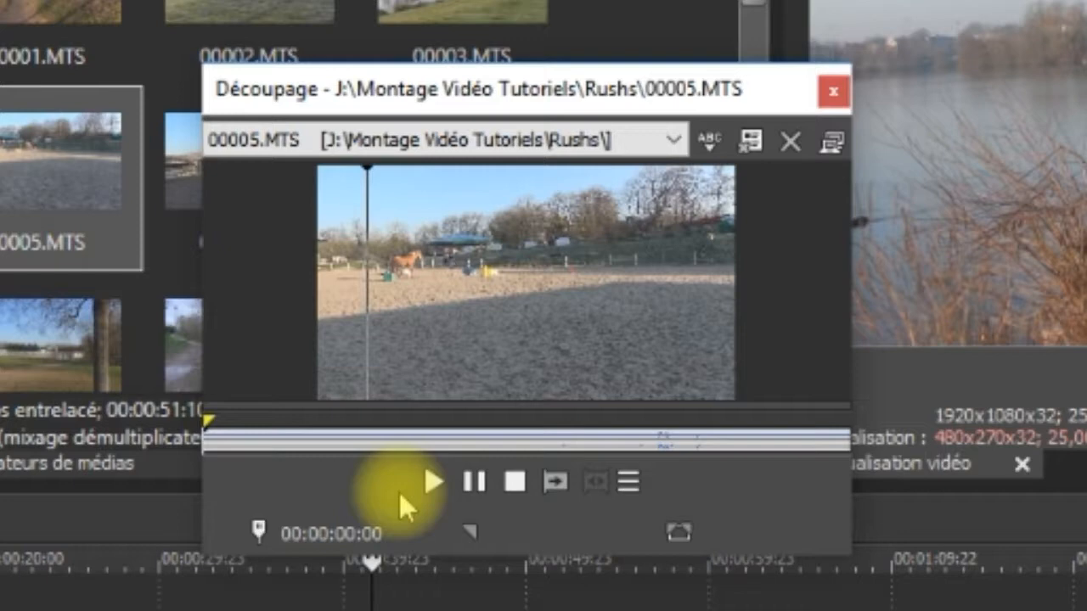
pyautogui.click(360, 317)
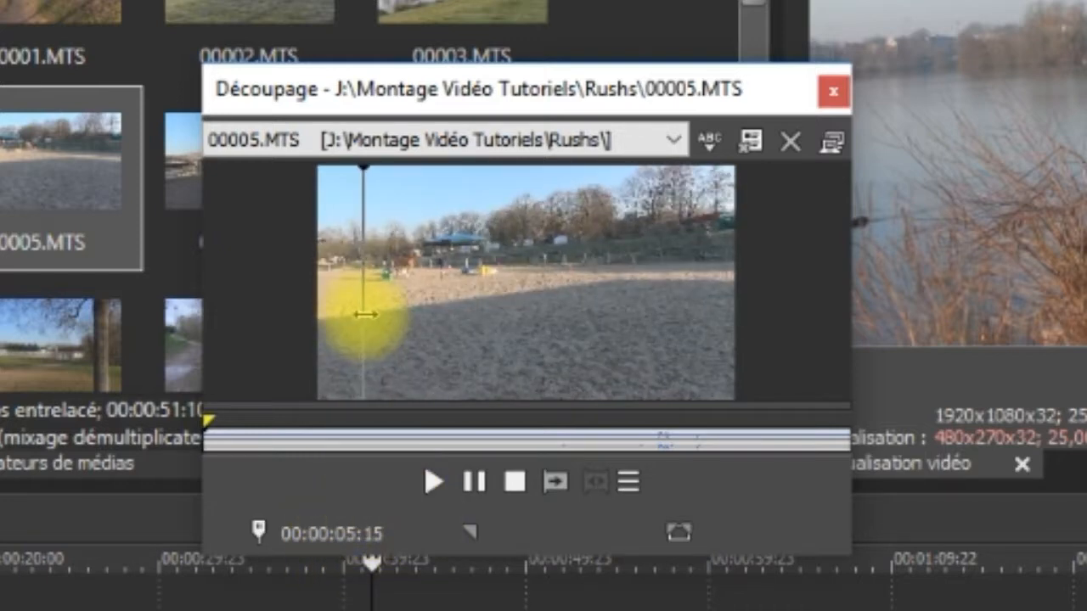
pyautogui.moveTo(364, 314); pyautogui.dragTo(367, 318)
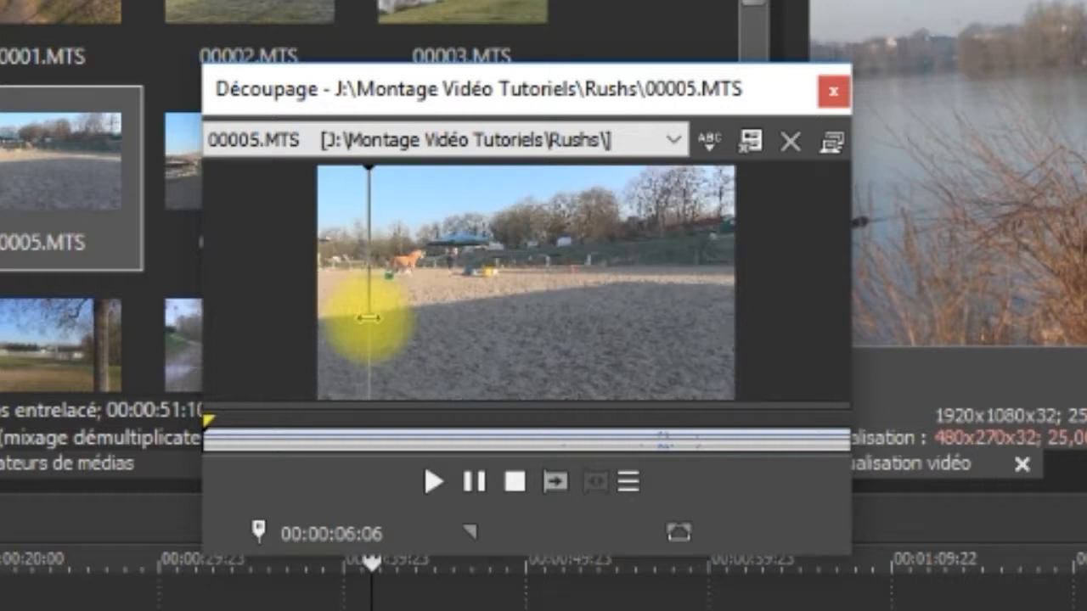
pyautogui.moveTo(367, 317)
pyautogui.mouseDown()
pyautogui.moveTo(507, 315)
pyautogui.moveTo(589, 332)
pyautogui.moveTo(620, 316)
pyautogui.moveTo(667, 320)
pyautogui.moveTo(519, 331)
pyautogui.moveTo(424, 317)
pyautogui.moveTo(361, 333)
pyautogui.mouseUp()
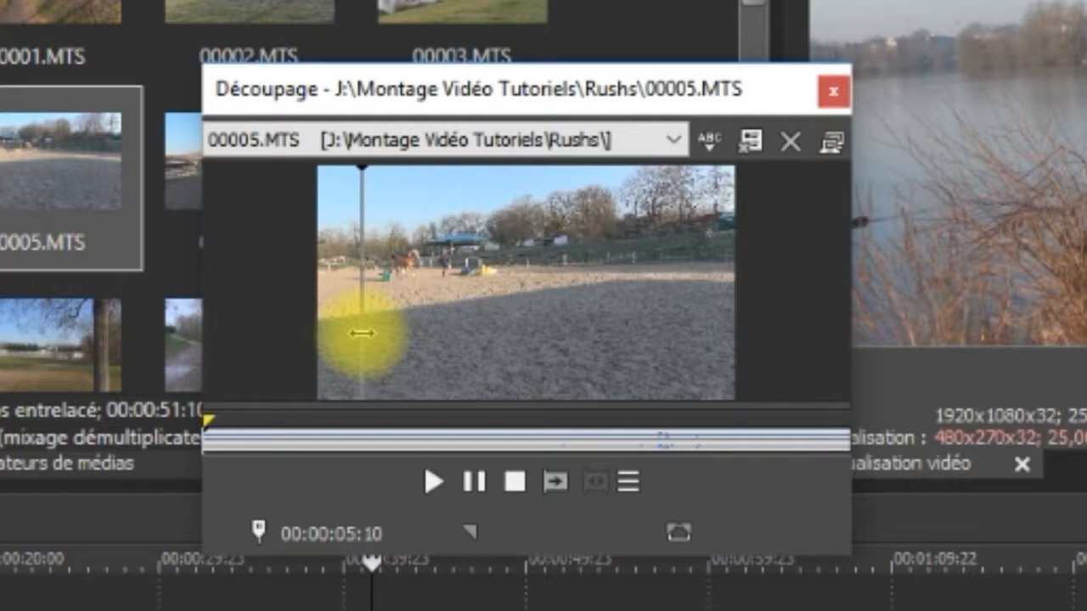
# Select the range from 00:00:05:10 to 00:00:42:21 of 00005.MTS, add it to the timeline at the cursor, and close the trimmer
pyautogui.moveTo(363, 334); pyautogui.dragTo(664, 361)
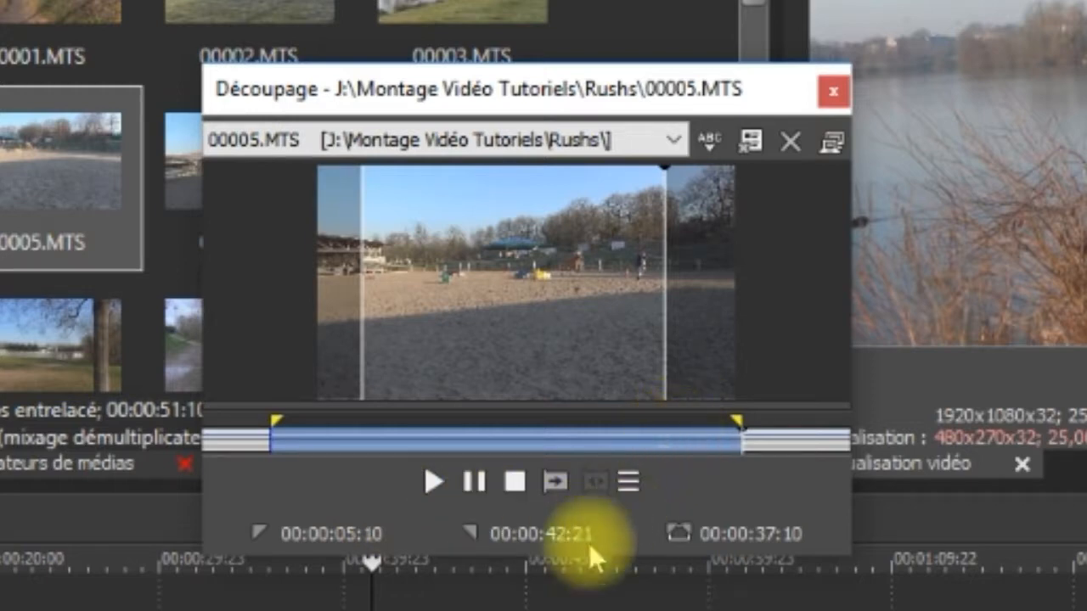
pyautogui.click(558, 480)
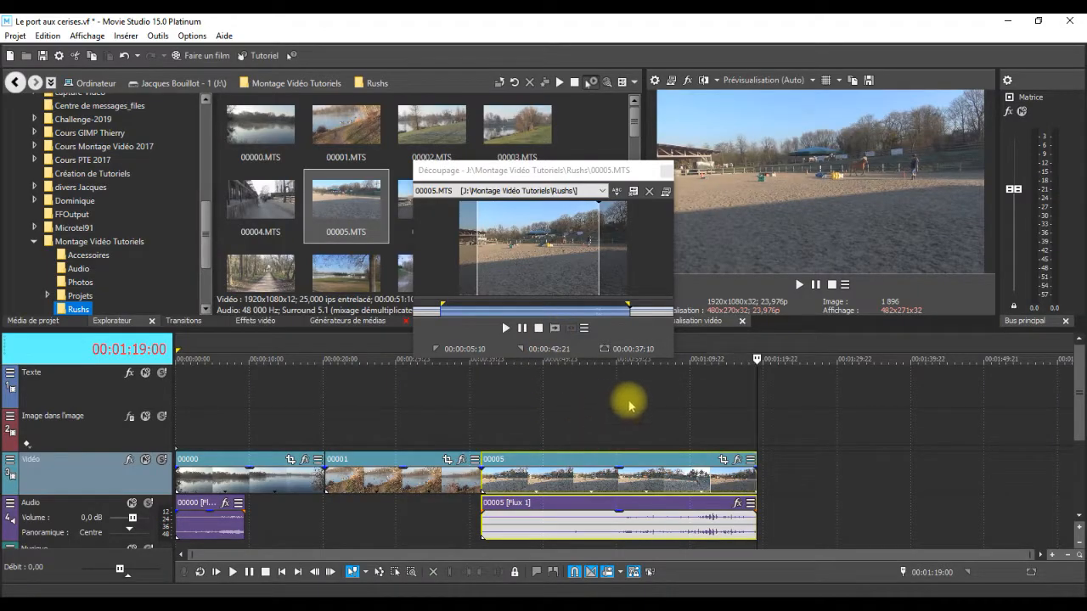
pyautogui.click(667, 175)
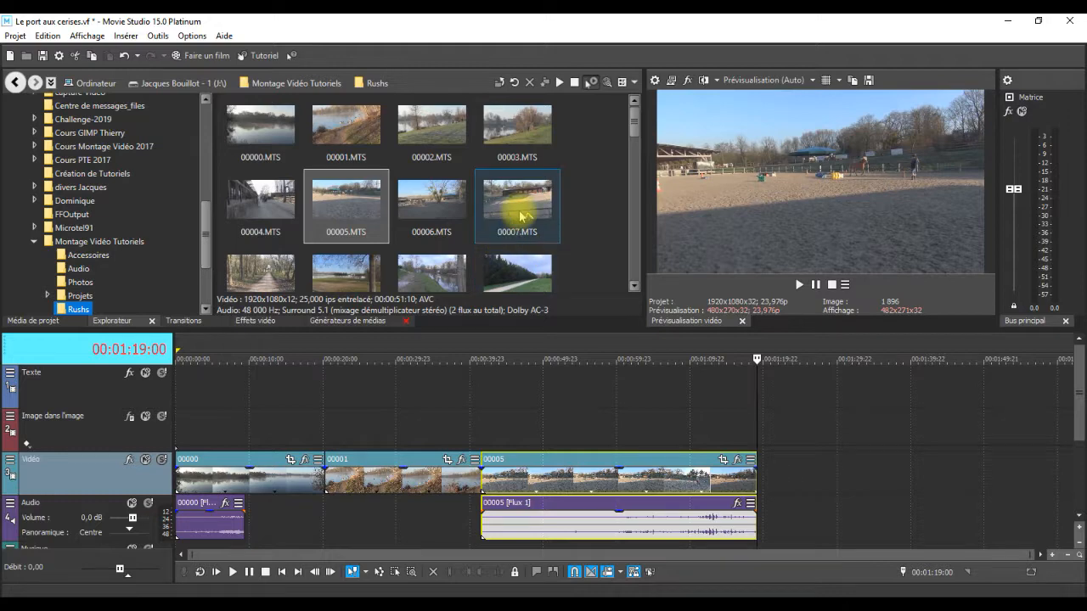
# Preview 00008.MTS from the Rushs folder and open it in the Découpage trimmer
pyautogui.click(267, 272)
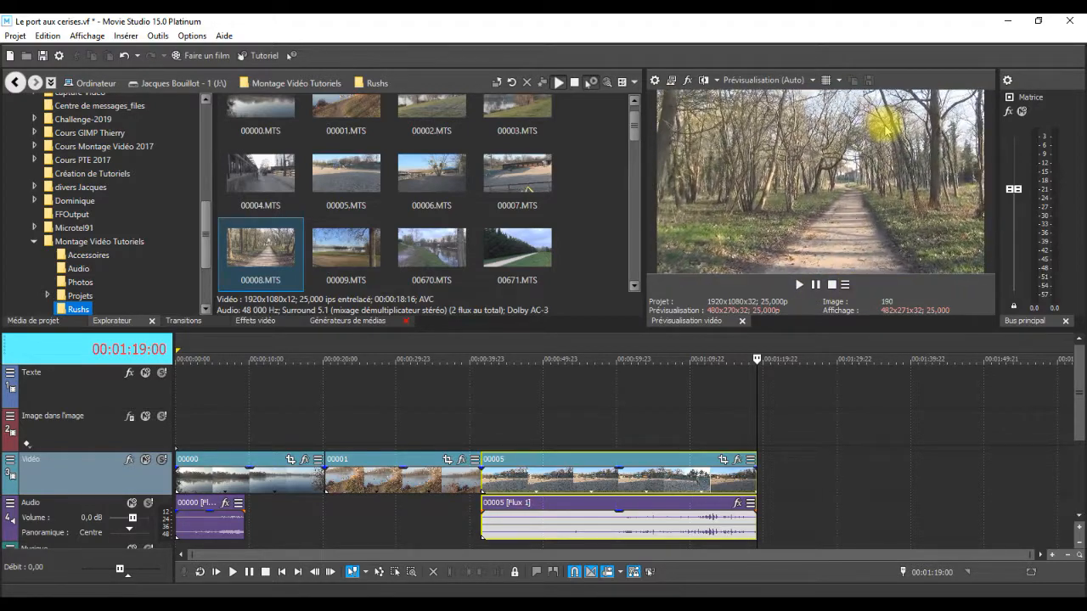
pyautogui.rightClick(260, 250)
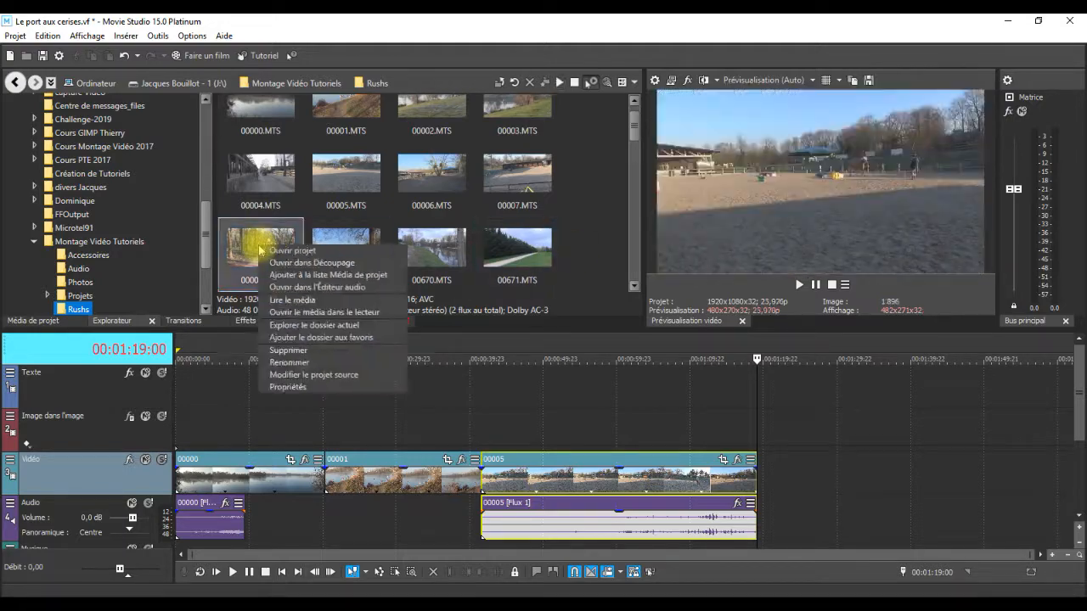
pyautogui.click(322, 263)
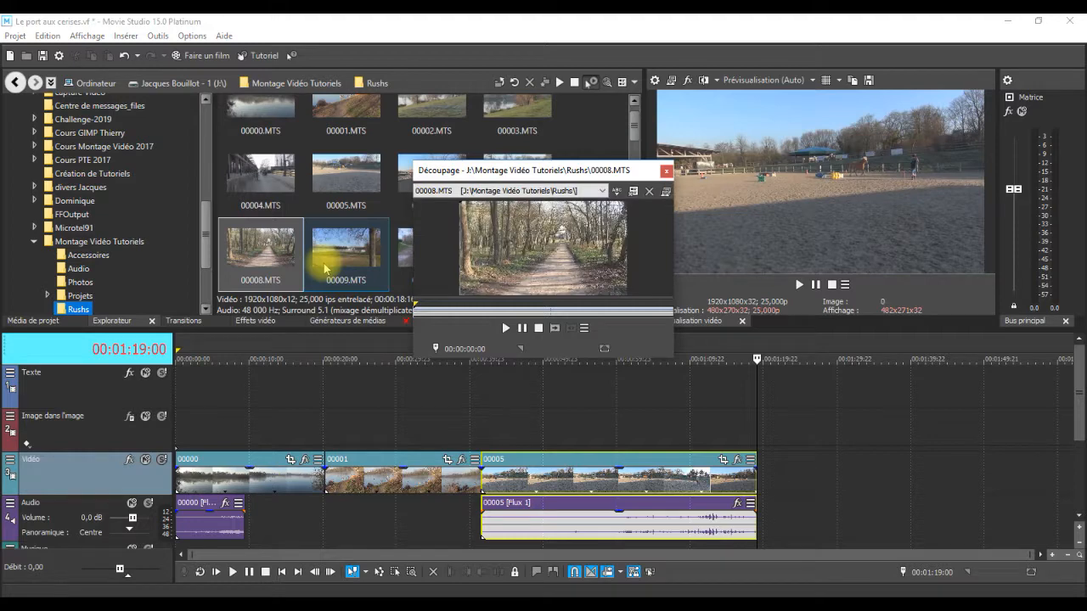
# Select the range from 00:00:02:16 to 00:00:11:15 of 00008.MTS, add it to the timeline at the cursor, and close the trimmer
pyautogui.click(501, 331)
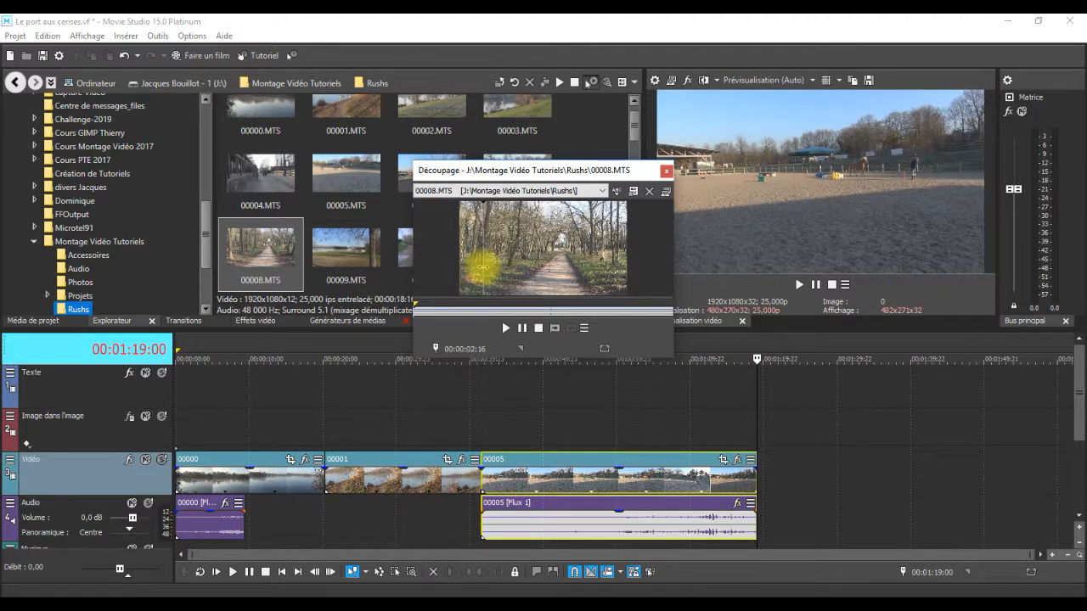
pyautogui.moveTo(483, 267); pyautogui.dragTo(563, 274)
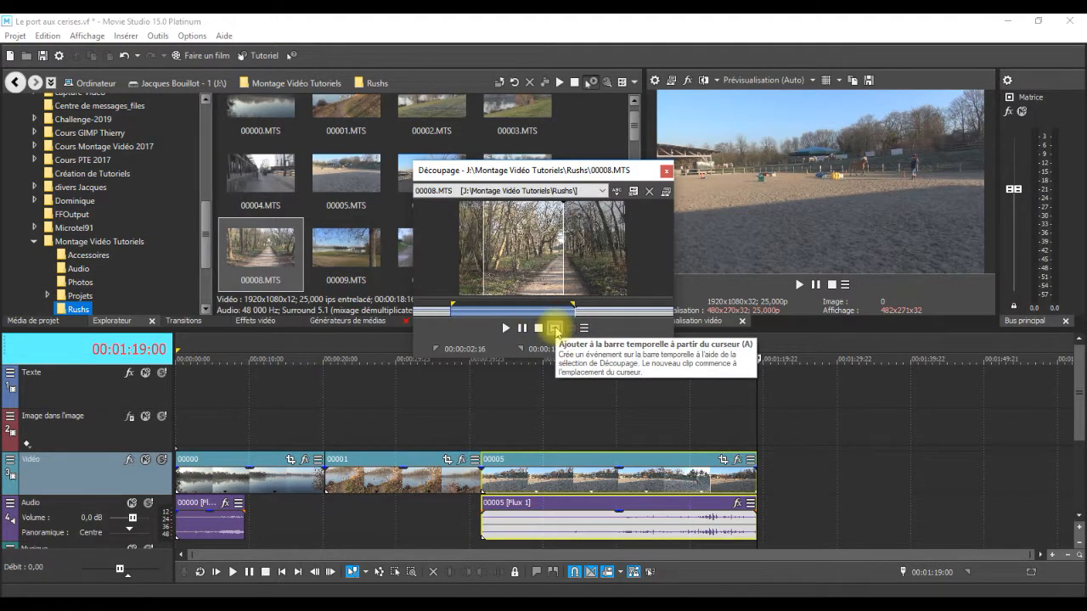
pyautogui.click(554, 328)
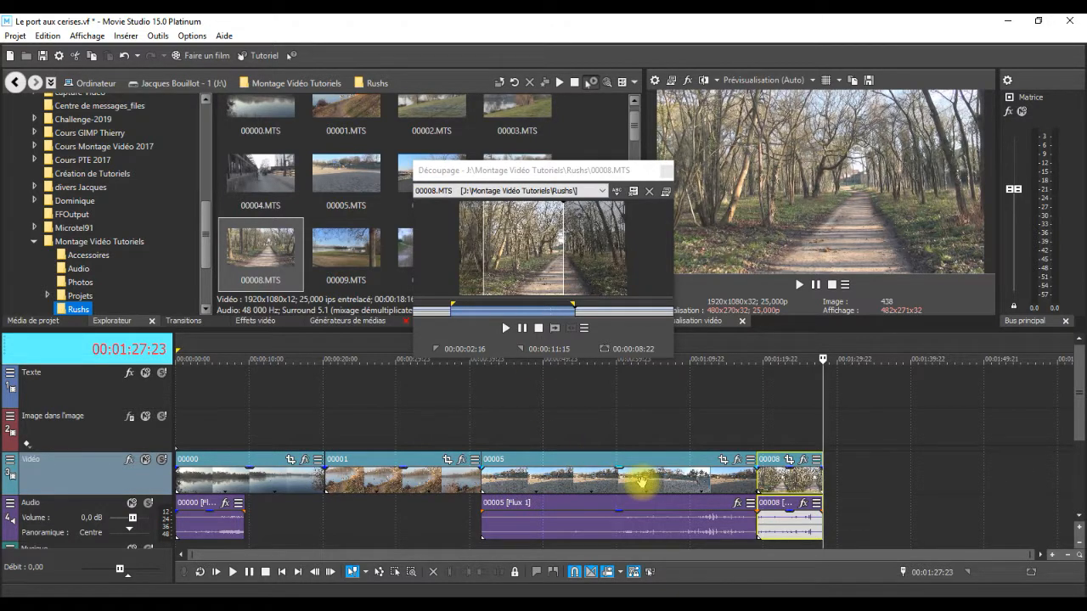
pyautogui.click(663, 170)
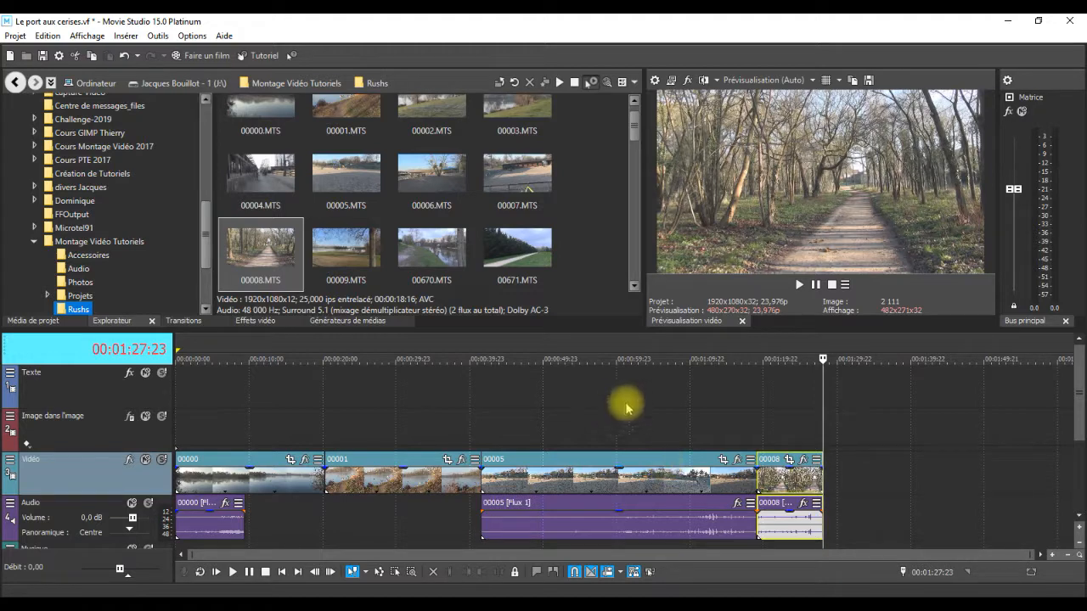
# Add the photo DSC01324.JPG from the Photos folder to the Vidéo track directly after the 00008 clip
pyautogui.click(73, 283)
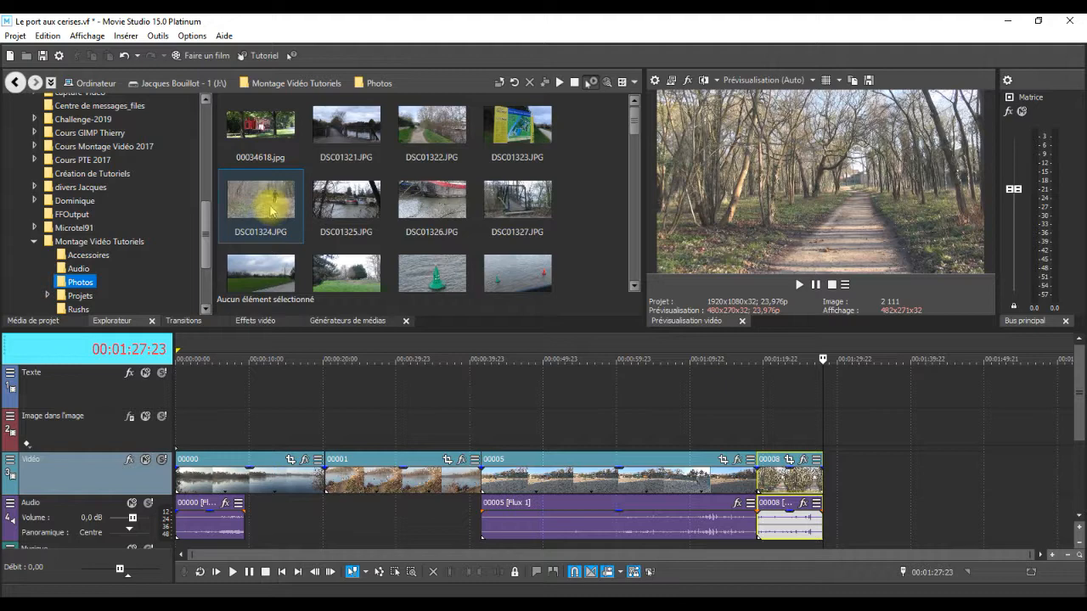
pyautogui.moveTo(269, 200); pyautogui.dragTo(834, 463)
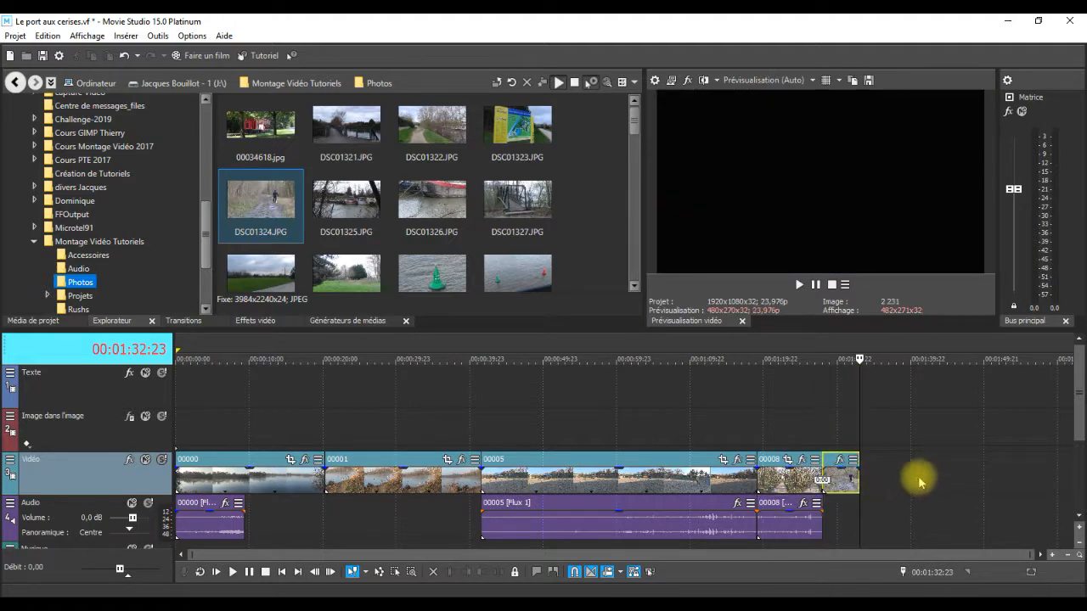
pyautogui.click(838, 428)
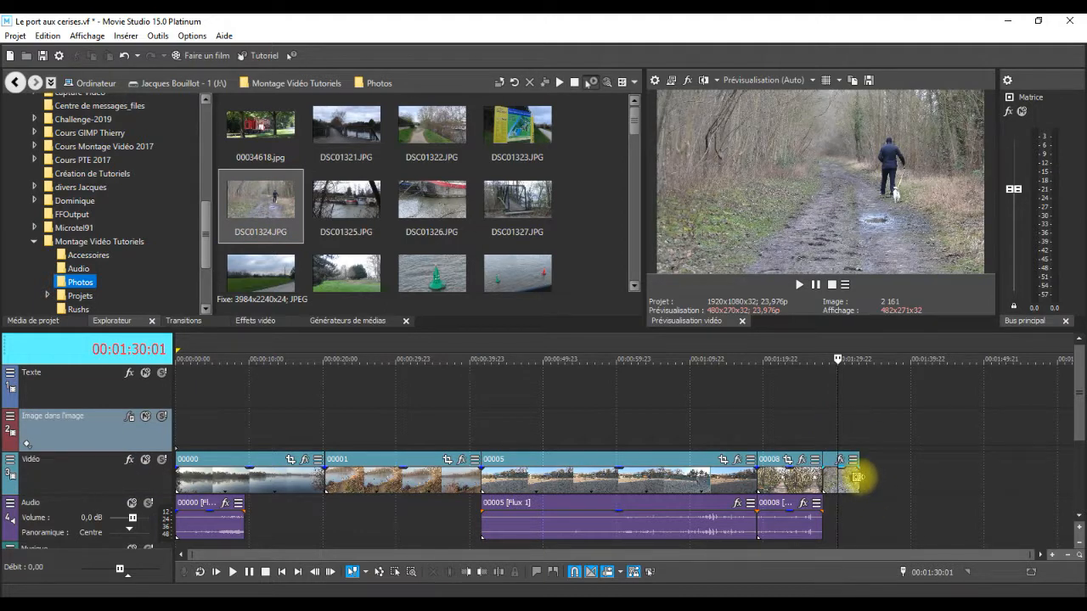
# Extend the end of the DSC01324 photo on the Vidéo track, then shorten it to about 00:01:39:22
pyautogui.moveTo(859, 477); pyautogui.dragTo(950, 479)
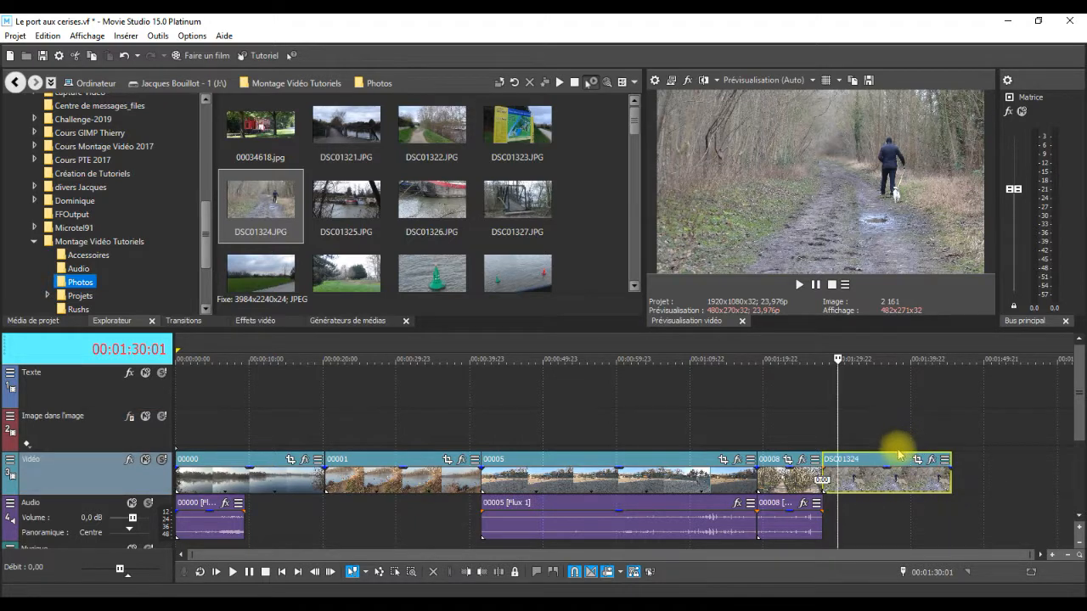
pyautogui.click(950, 472)
pyautogui.moveTo(951, 472); pyautogui.dragTo(910, 472)
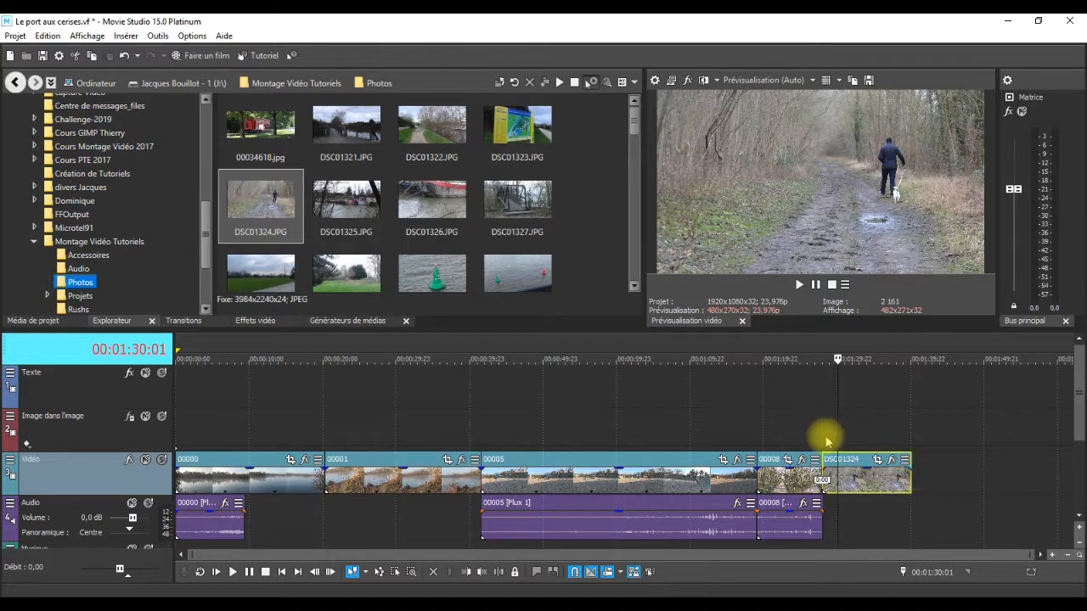
pyautogui.click(875, 407)
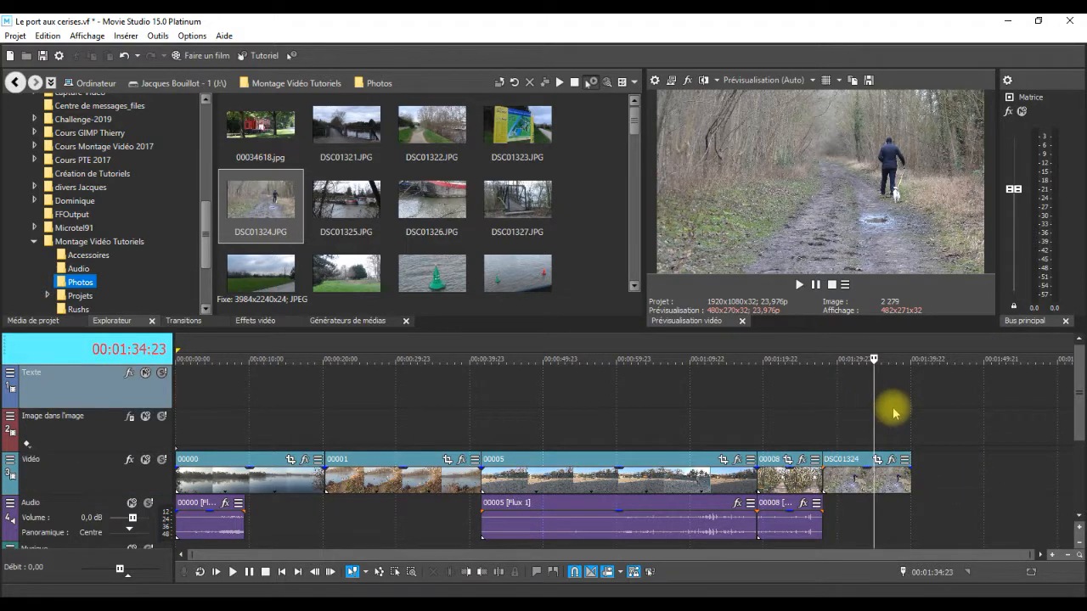
# Delete the DSC01324 photo from the Vidéo track
pyautogui.click(892, 408)
pyautogui.click(864, 477)
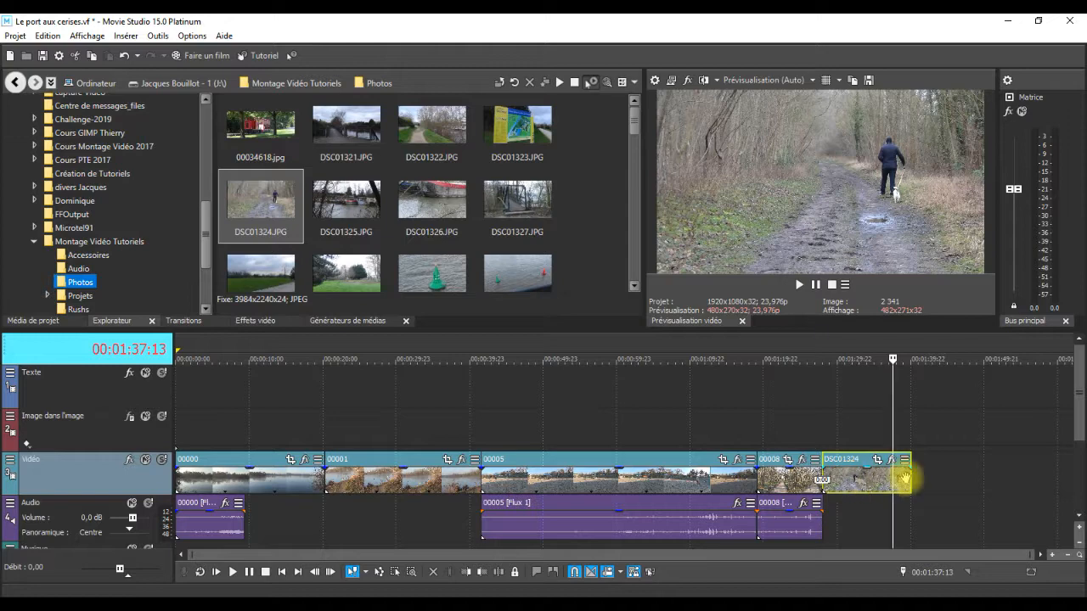
pyautogui.press('Delete')
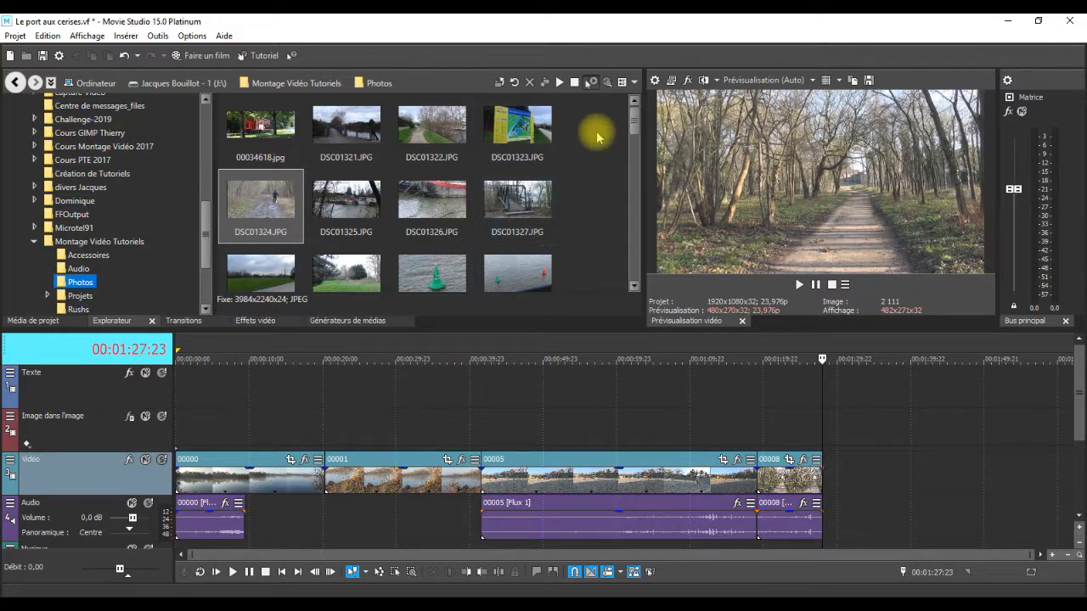
# Add the photo DSC01322.JPG from the Photos folder to the Vidéo track directly after the 00008 clip
pyautogui.click(435, 128)
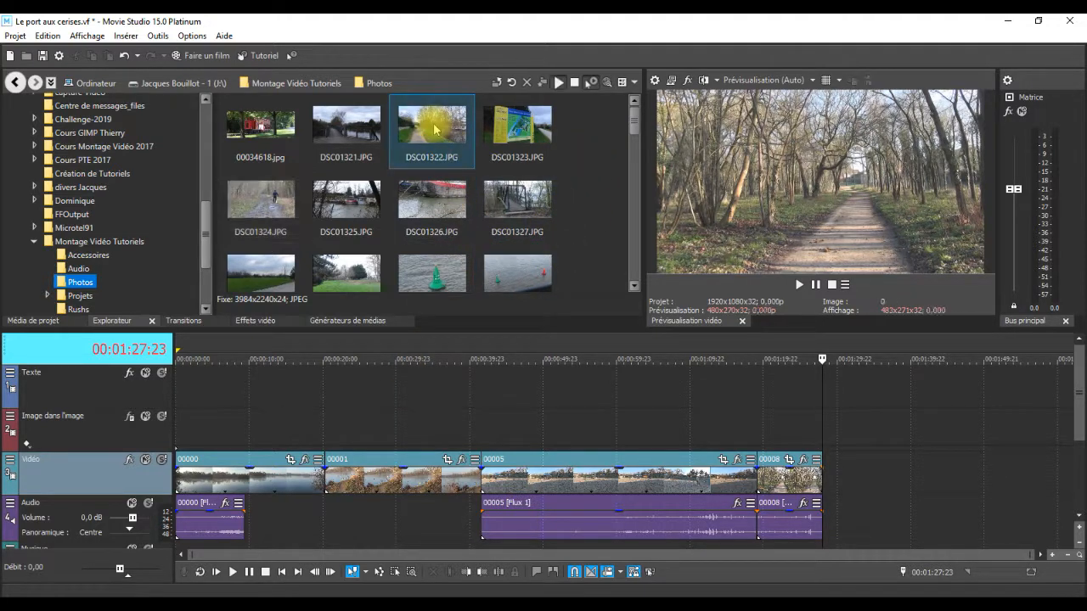
pyautogui.moveTo(415, 119); pyautogui.dragTo(866, 502)
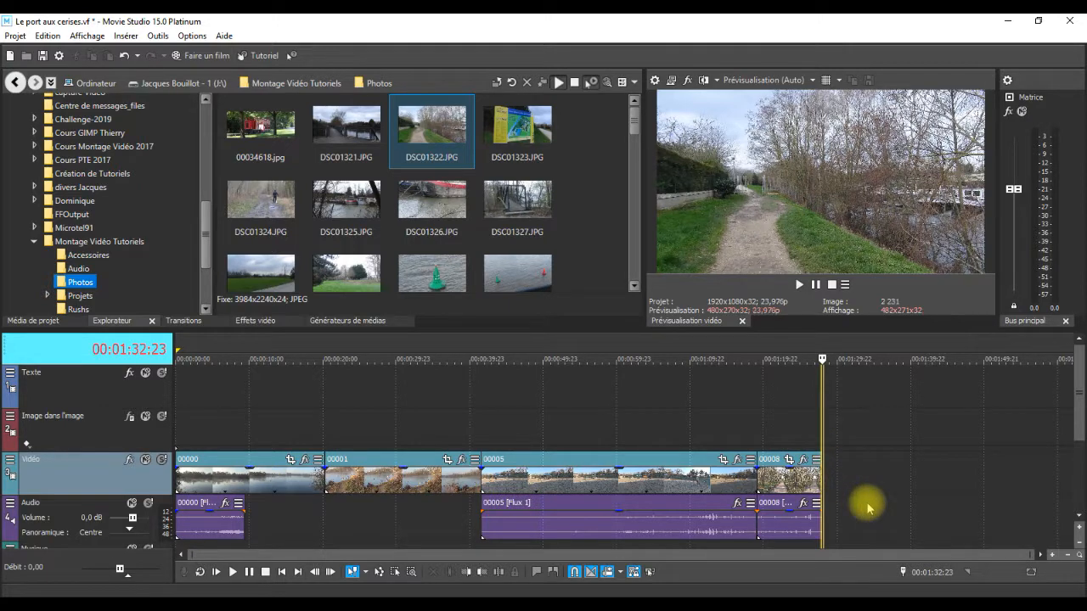
pyautogui.click(843, 428)
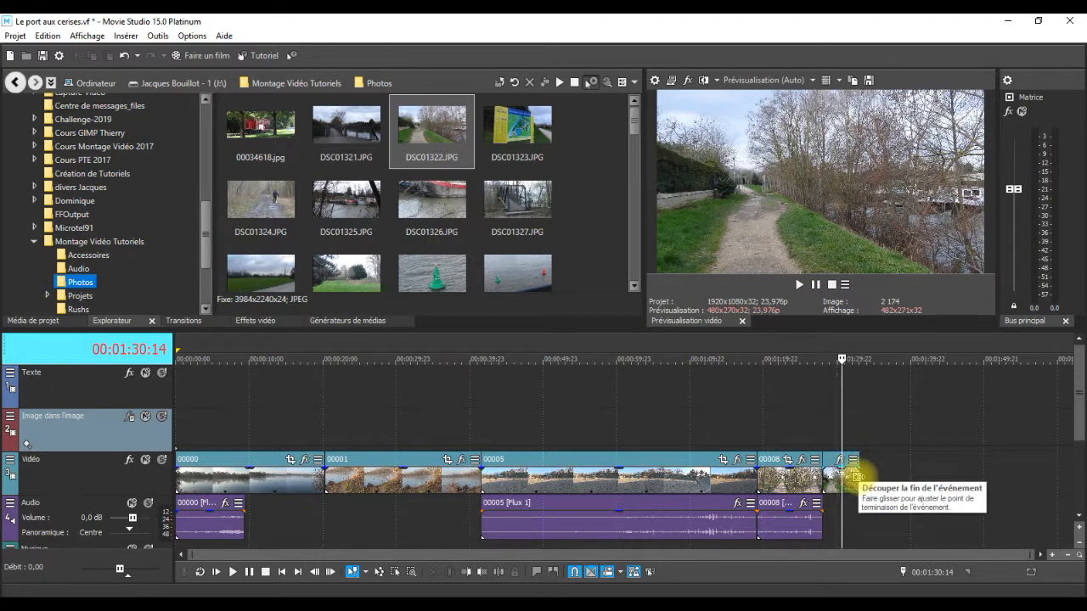
# Extend the end of the DSC01322 photo by about 15 seconds and place the timeline cursor at 00:01:42:21
pyautogui.click(856, 477)
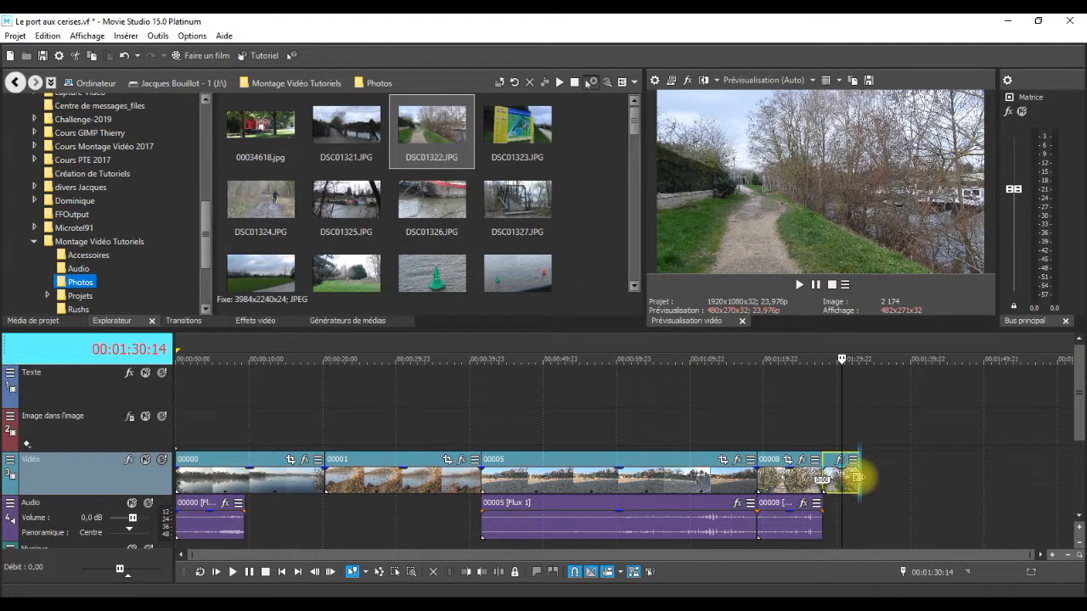
pyautogui.moveTo(858, 477); pyautogui.dragTo(970, 469)
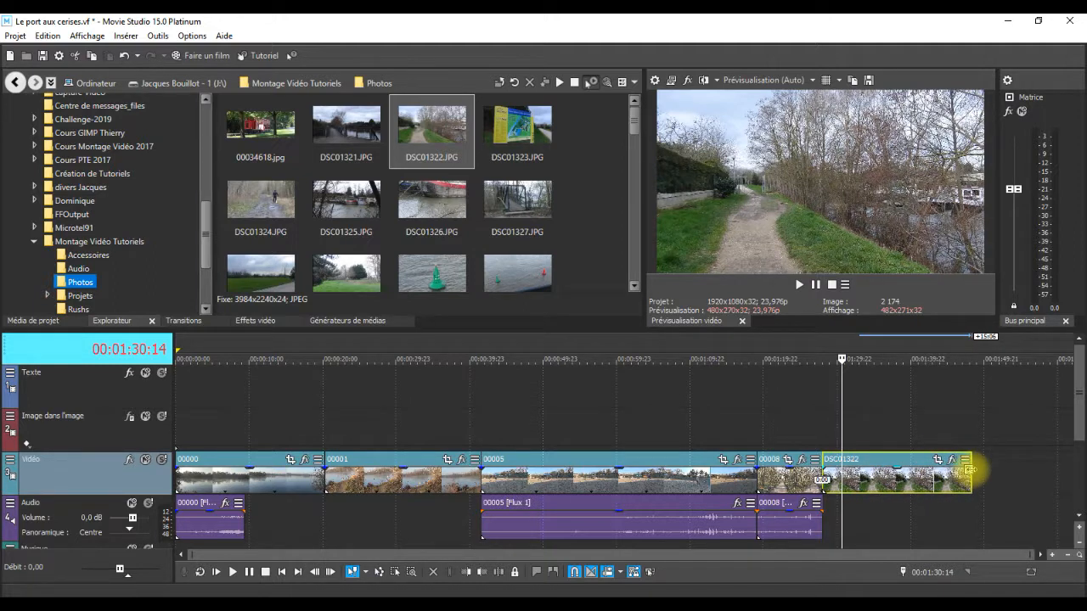
pyautogui.click(932, 417)
pyautogui.press('s')
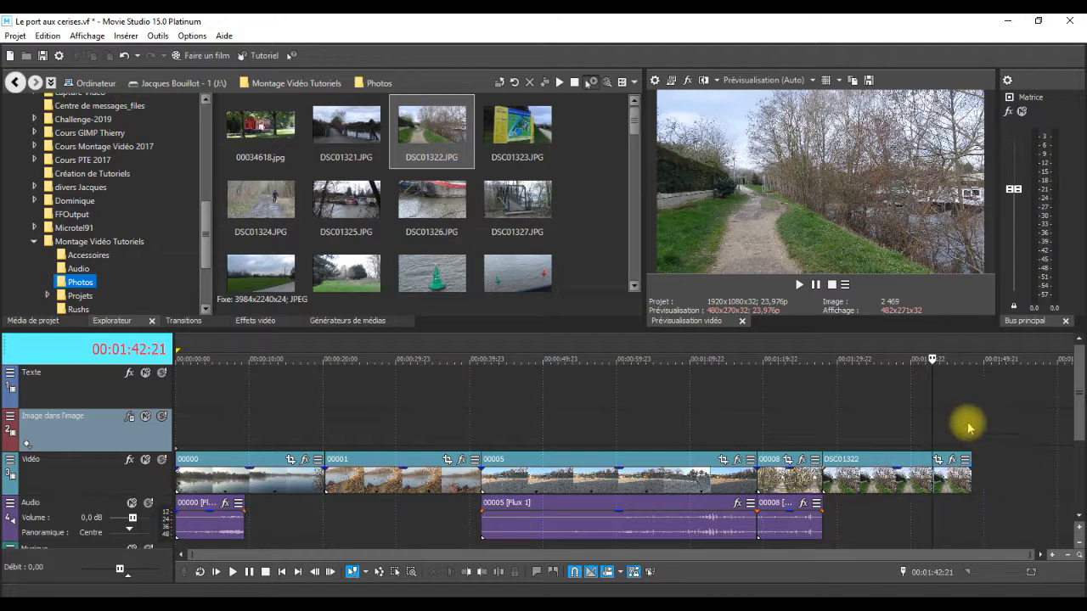
# Shorten the DSC01322 photo from its end, then lengthen it again by about 4 seconds
pyautogui.click(876, 459)
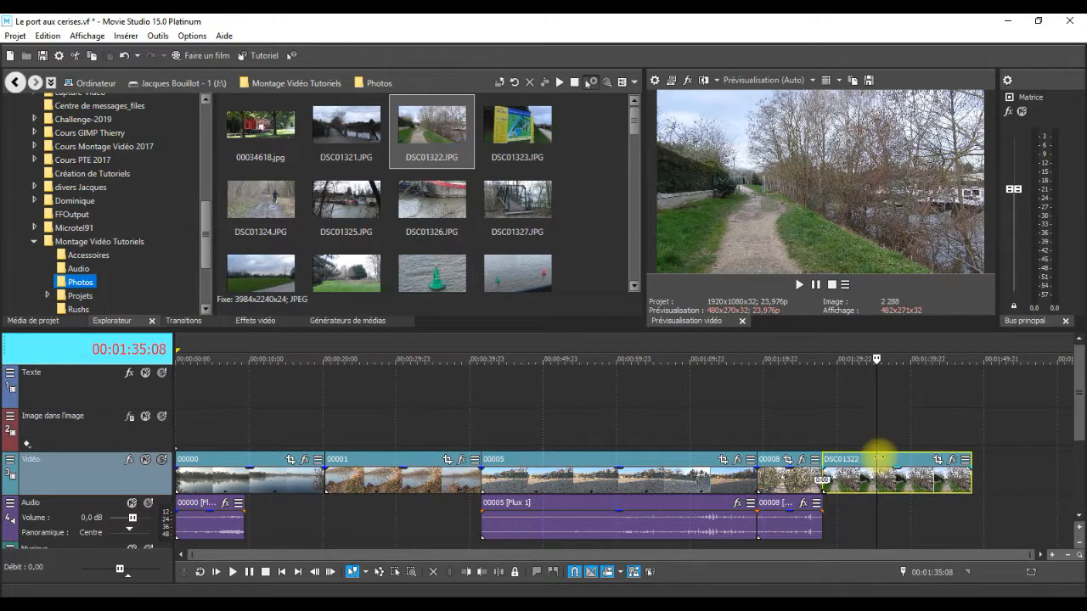
pyautogui.moveTo(969, 481); pyautogui.dragTo(945, 485)
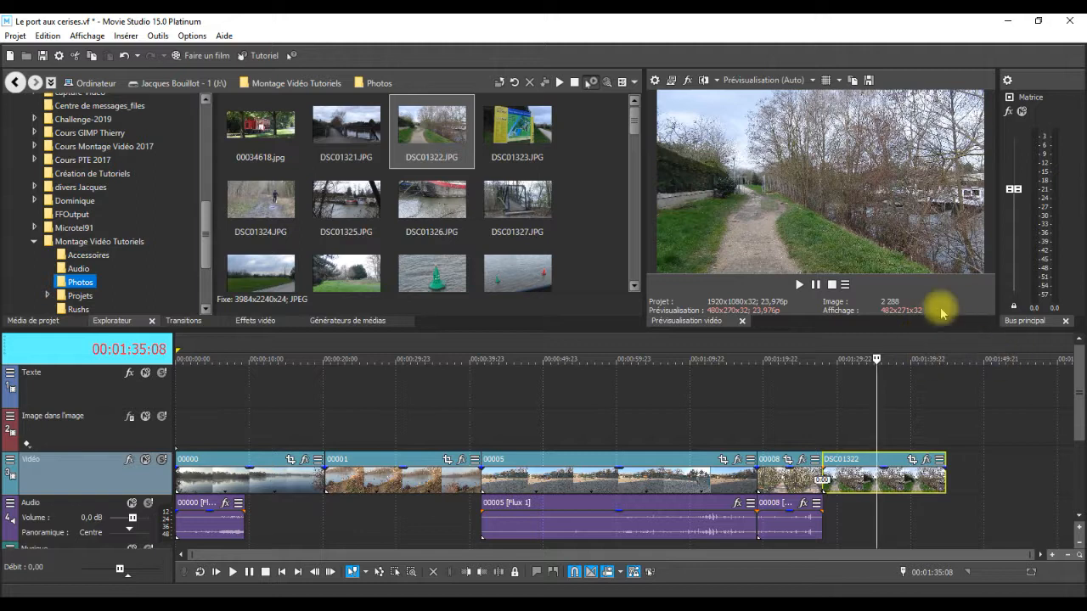
pyautogui.moveTo(945, 481); pyautogui.dragTo(976, 477)
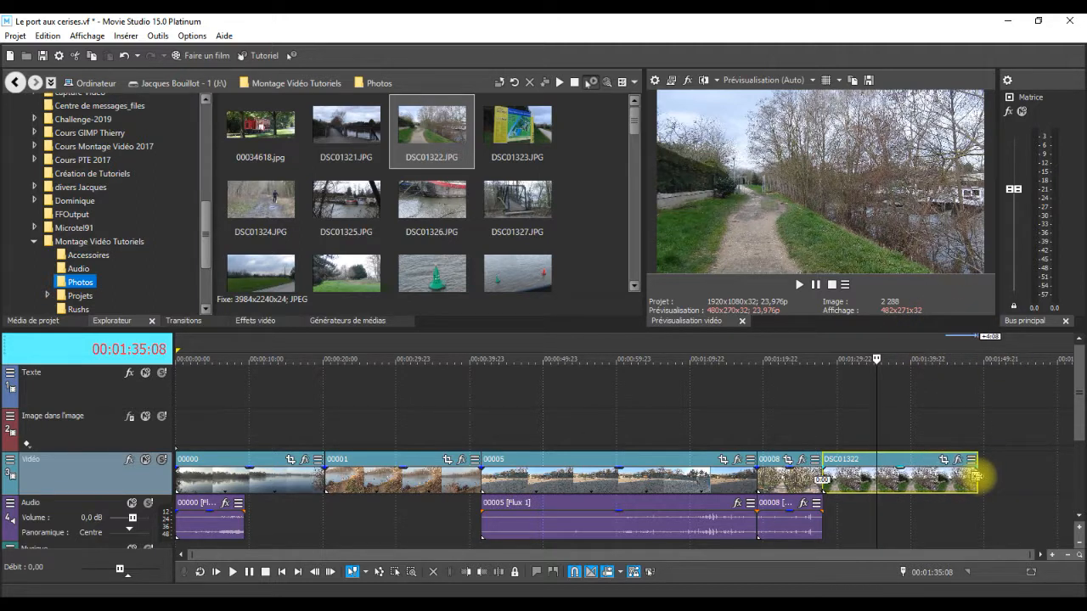